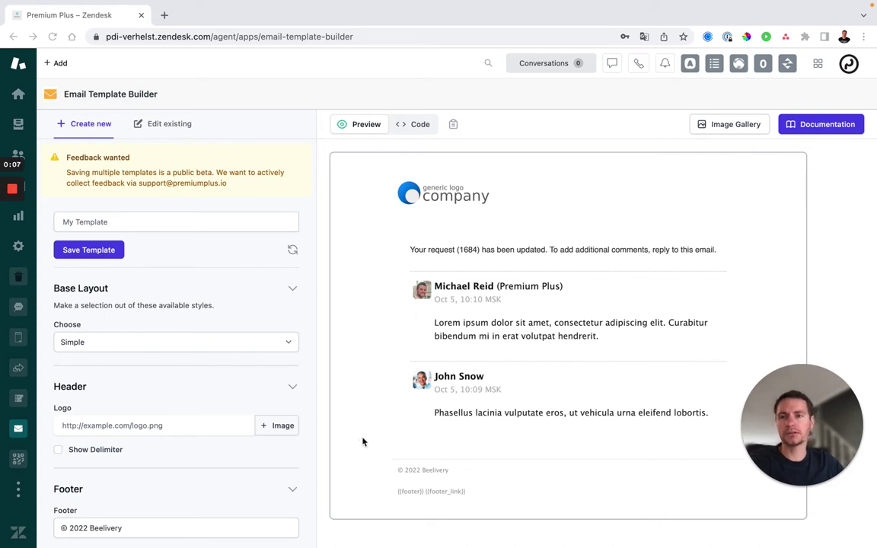
Open the Email Template Builder and name the new template "2022/06-4".
{"action": "left_click", "coordinate": [19, 430]}
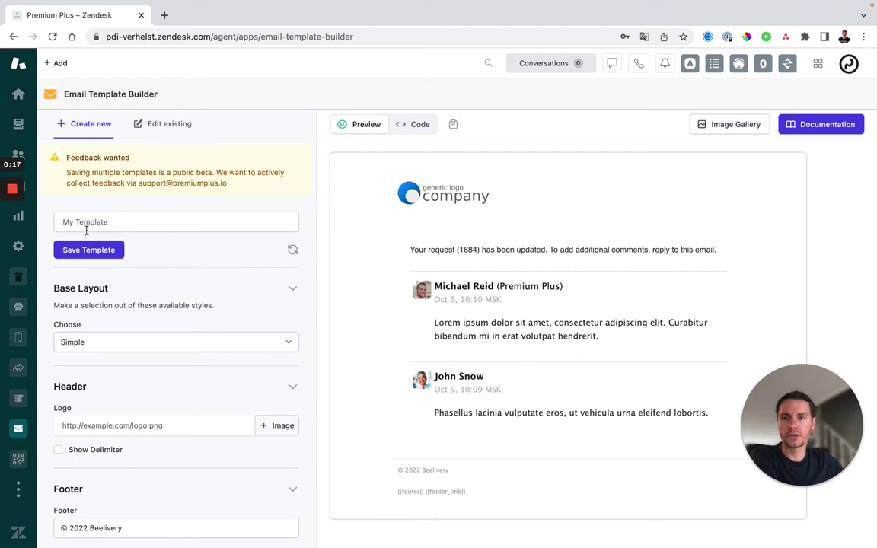
{"action": "left_click", "coordinate": [107, 221]}
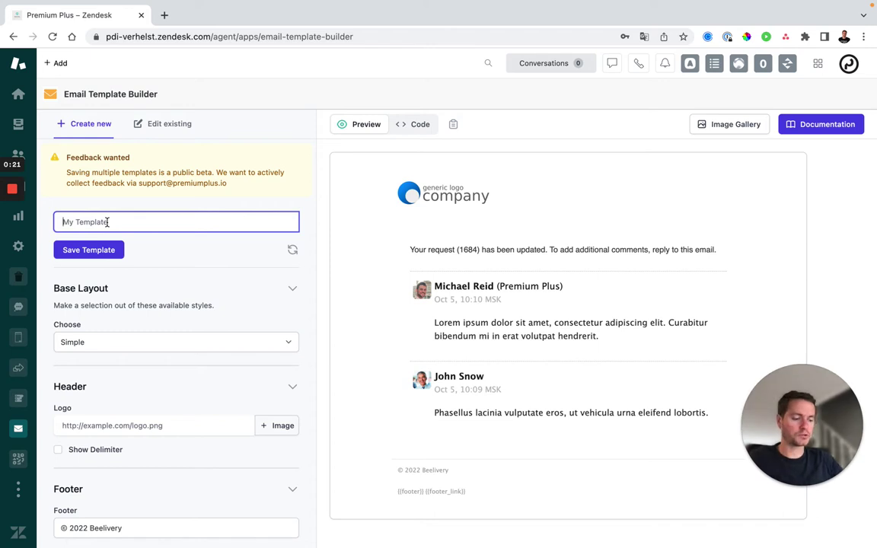
{"action": "type", "text": "2022/"}
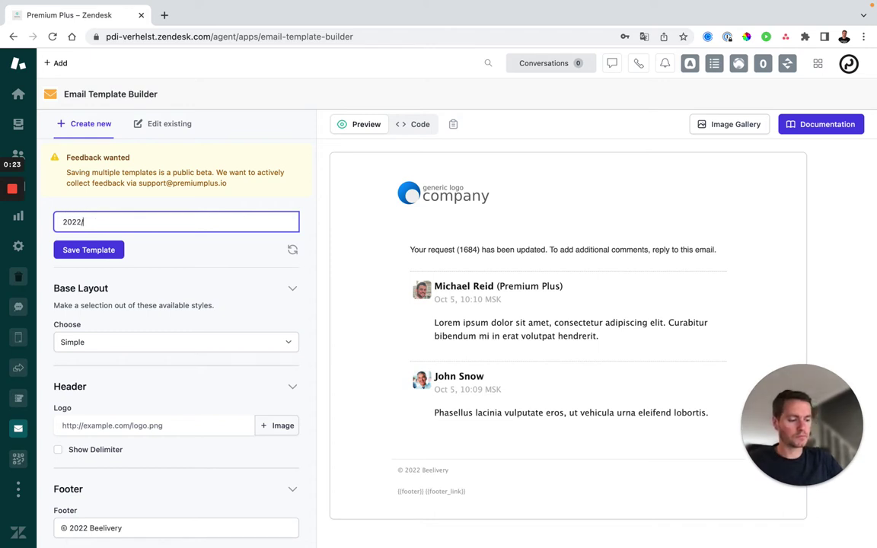
{"action": "type", "text": "06-4"}
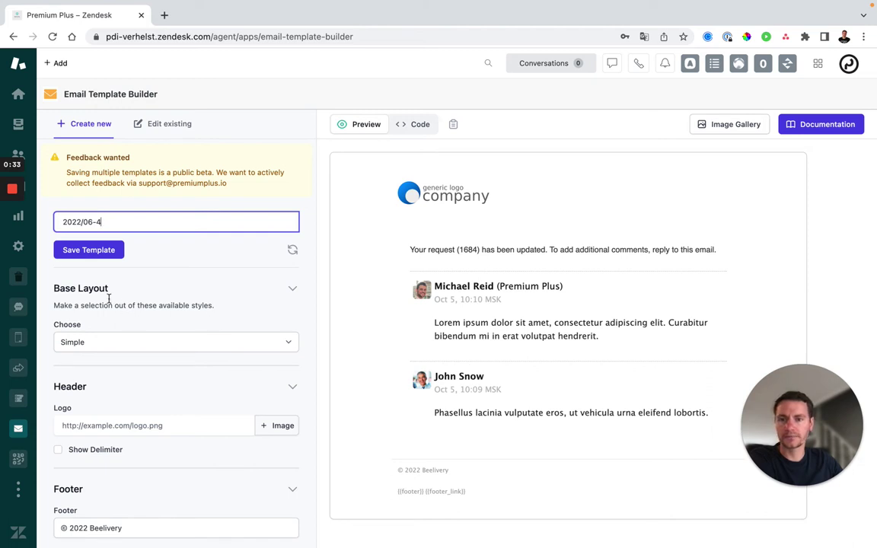
Try the Stockholm business theme as the base layout and look through its email preview.
{"action": "left_click", "coordinate": [119, 344]}
{"action": "scroll", "coordinate": [152, 358], "scroll_direction": "down", "scroll_amount": 1}
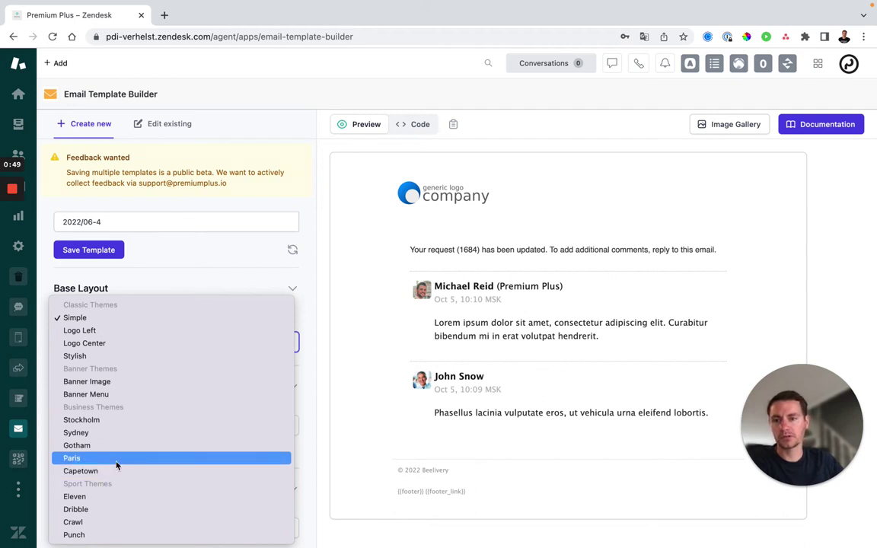
{"action": "left_click", "coordinate": [84, 420]}
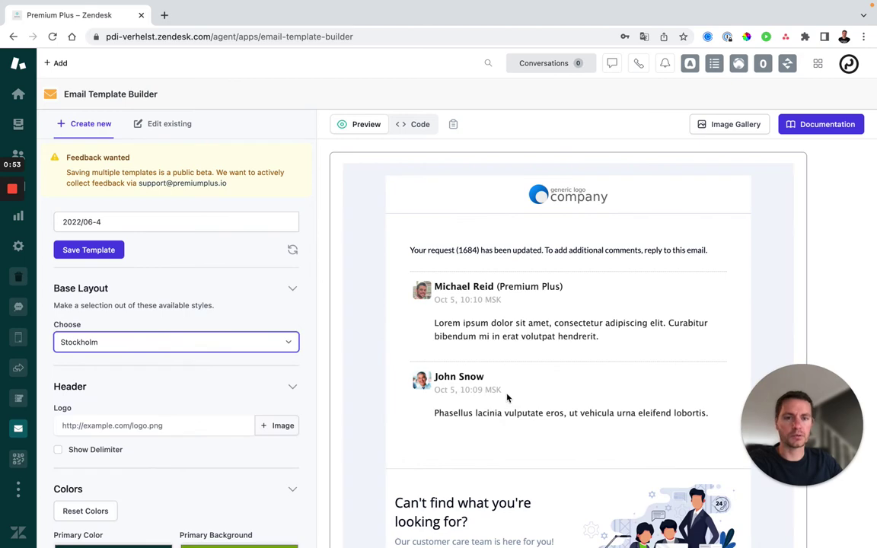
{"action": "scroll", "coordinate": [508, 398], "scroll_direction": "down", "scroll_amount": 3}
{"action": "scroll", "coordinate": [508, 397], "scroll_direction": "up", "scroll_amount": 3}
Set the base layout to the Capetown business theme and check the email preview down to its footer.
{"action": "left_click", "coordinate": [140, 344]}
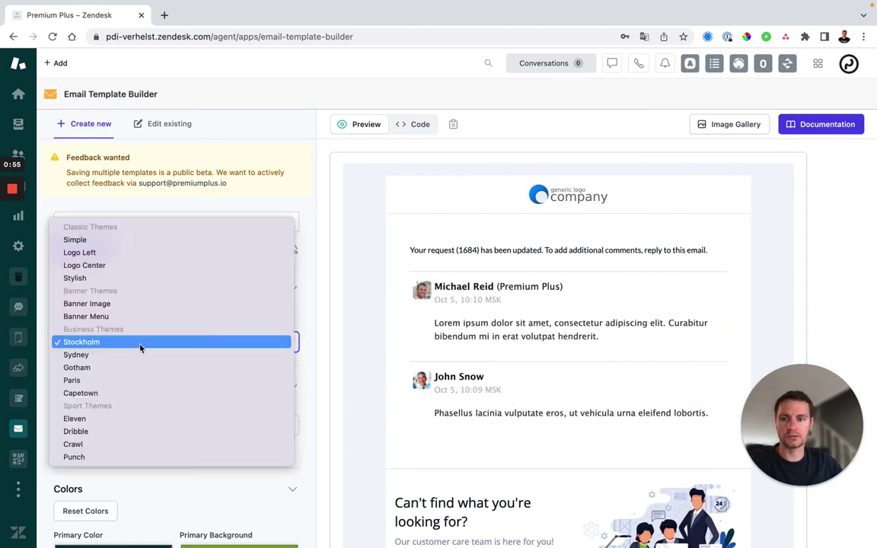
{"action": "left_click", "coordinate": [129, 392]}
{"action": "scroll", "coordinate": [415, 423], "scroll_direction": "down", "scroll_amount": 3}
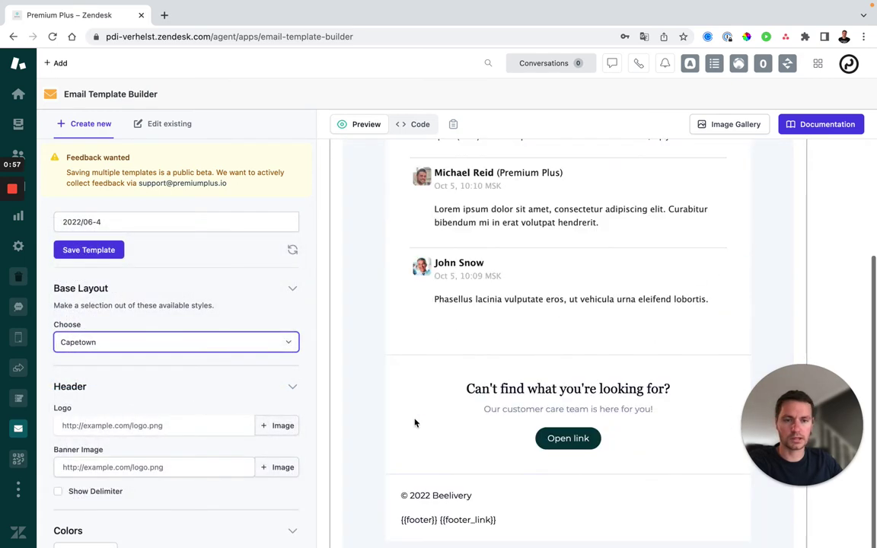
{"action": "scroll", "coordinate": [414, 423], "scroll_direction": "up", "scroll_amount": 3}
{"action": "left_click", "coordinate": [138, 344]}
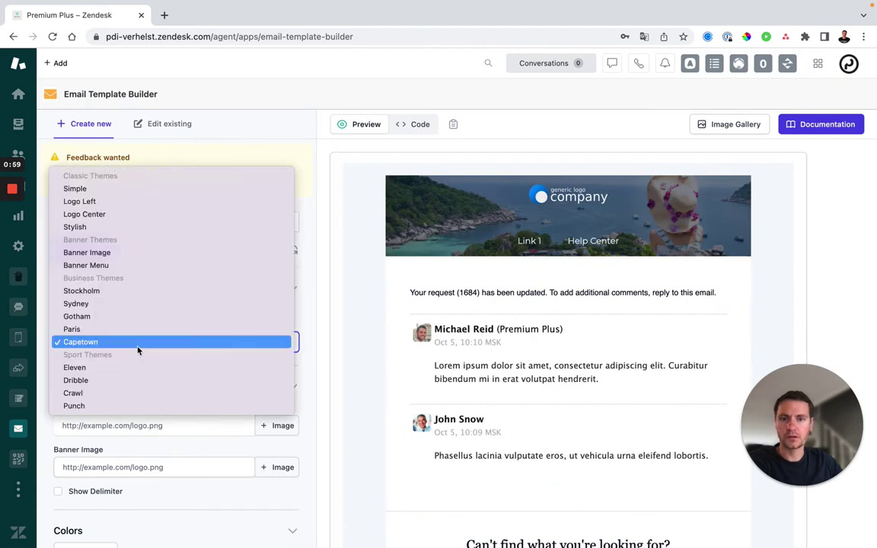
{"action": "left_click", "coordinate": [138, 349]}
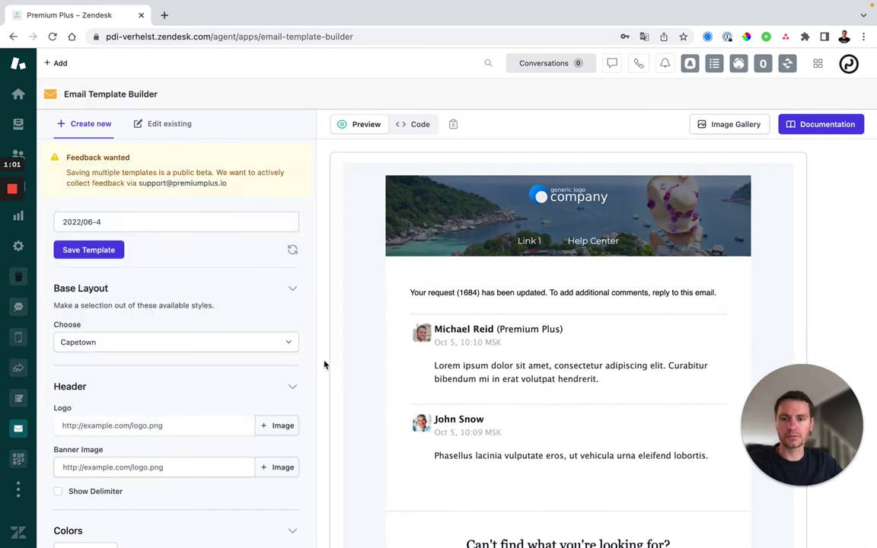
Set the header logo to the black Premium Plus logo from the image gallery.
{"action": "scroll", "coordinate": [248, 343], "scroll_direction": "down", "scroll_amount": 5}
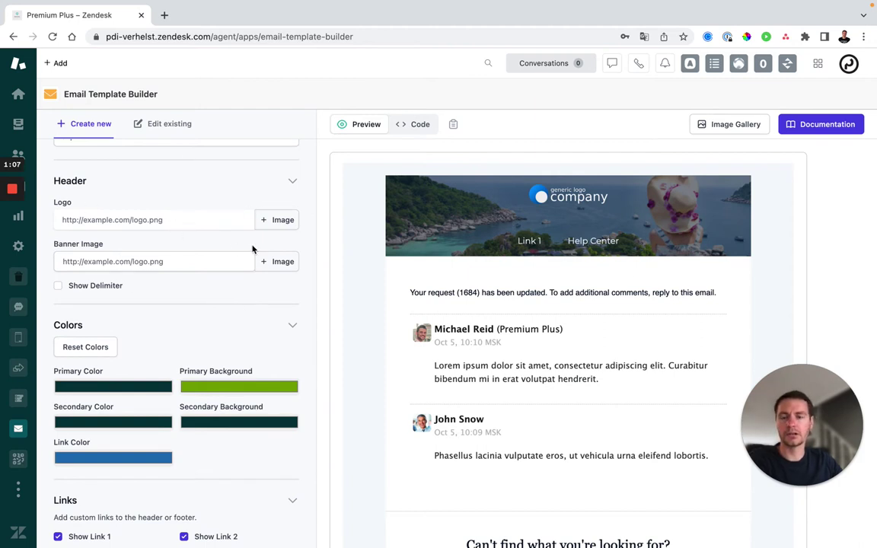
{"action": "scroll", "coordinate": [184, 239], "scroll_direction": "up", "scroll_amount": 2}
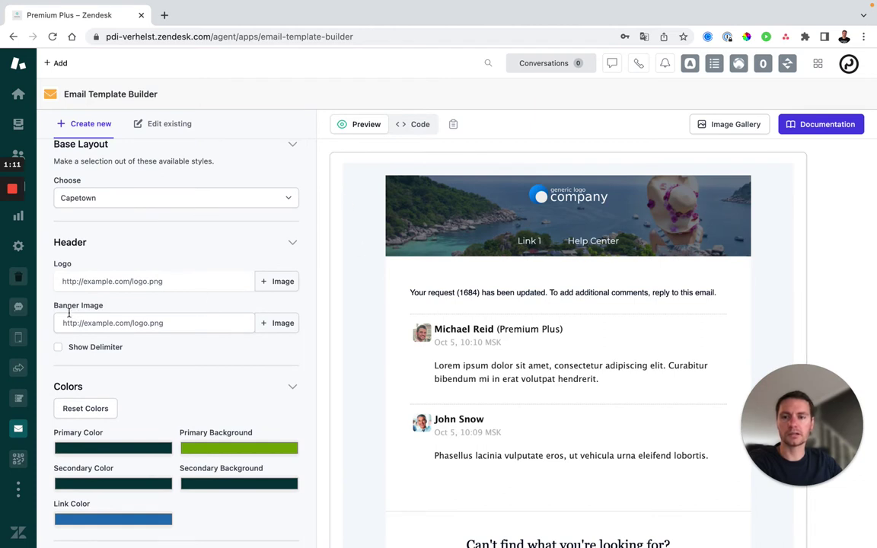
{"action": "left_click", "coordinate": [106, 322]}
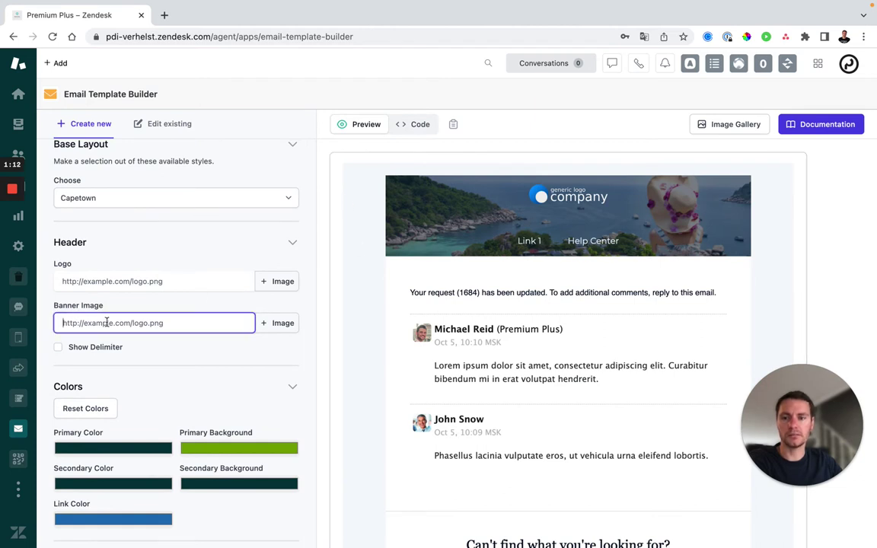
{"action": "left_click", "coordinate": [104, 282]}
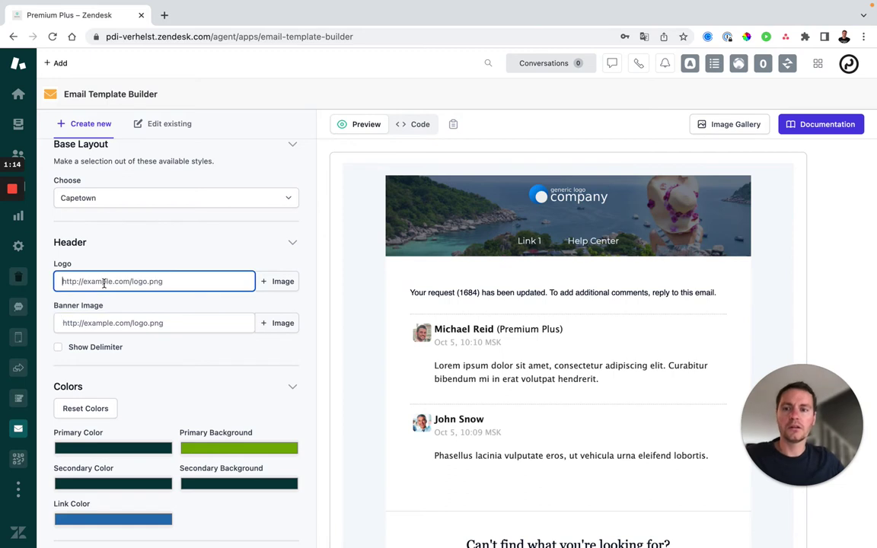
{"action": "left_click", "coordinate": [278, 284]}
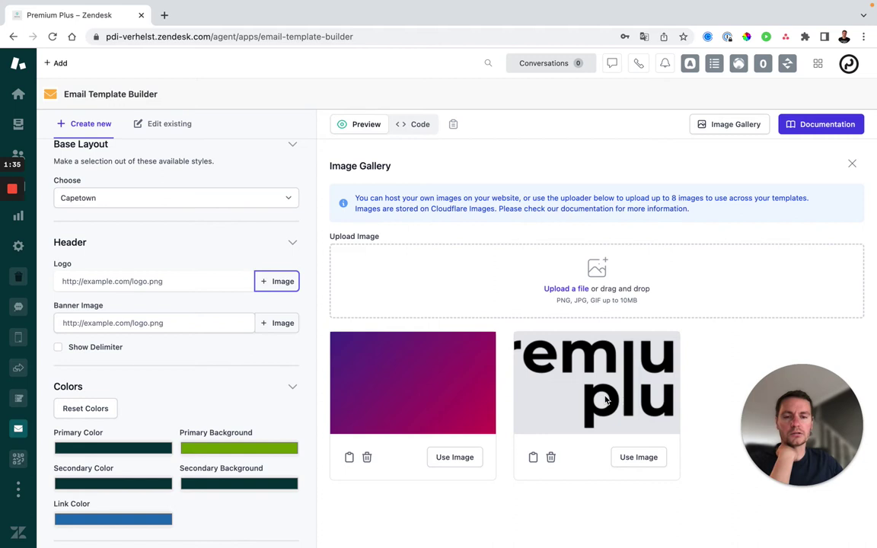
{"action": "left_click", "coordinate": [601, 373]}
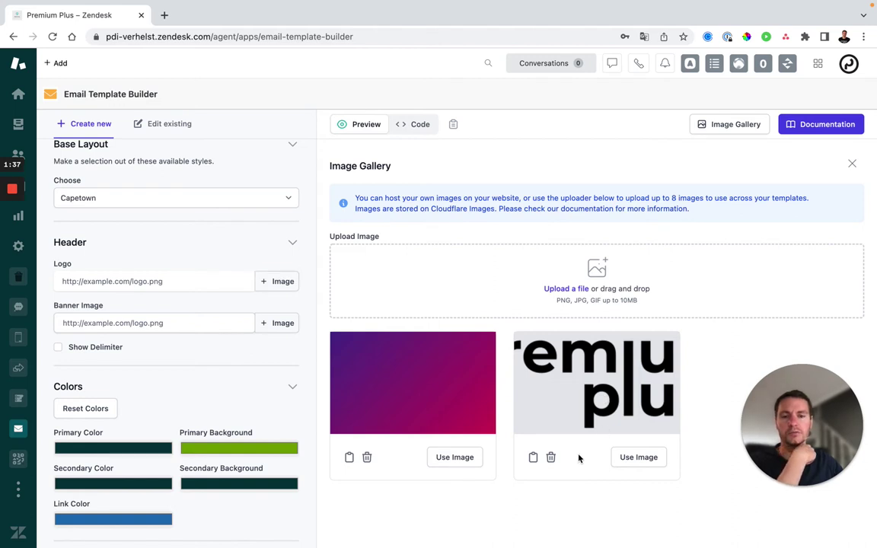
{"action": "left_click", "coordinate": [630, 458]}
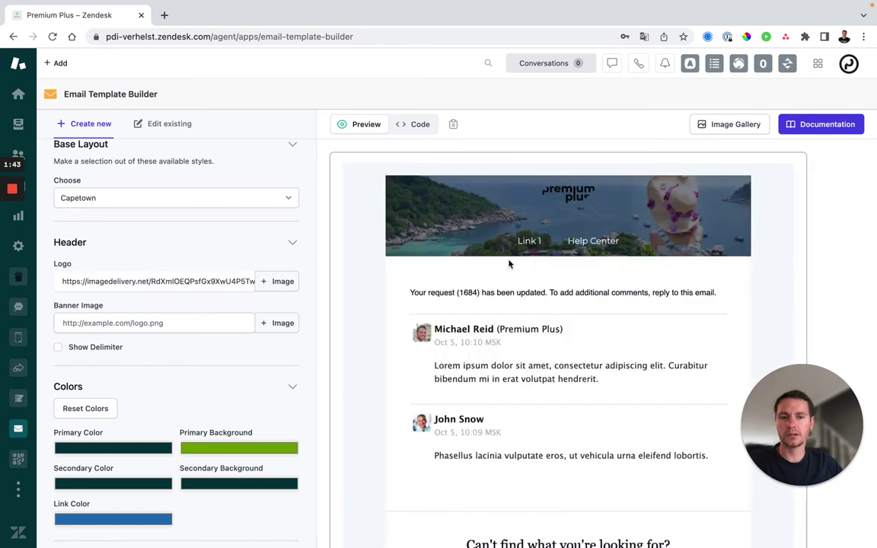
Set the header's banner image to the purple-to-red gradient from the image gallery.
{"action": "left_click", "coordinate": [160, 281]}
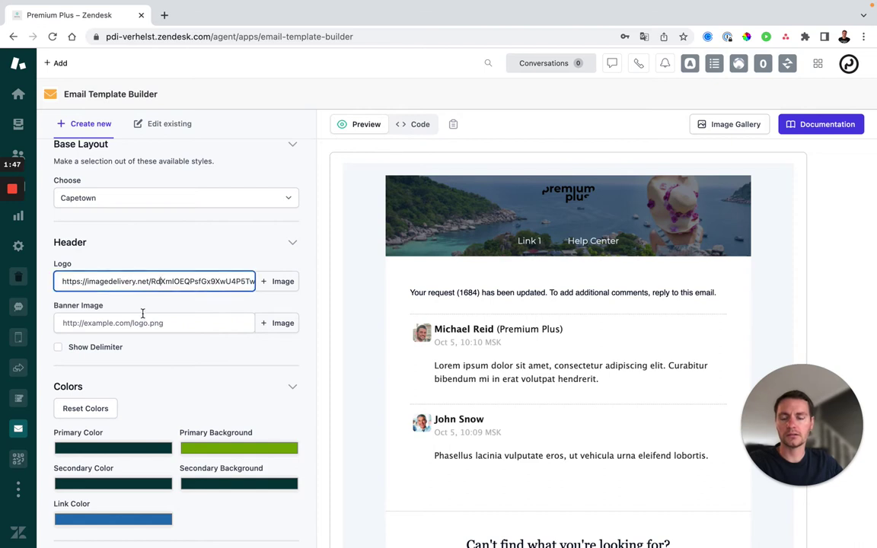
{"action": "left_click", "coordinate": [147, 319]}
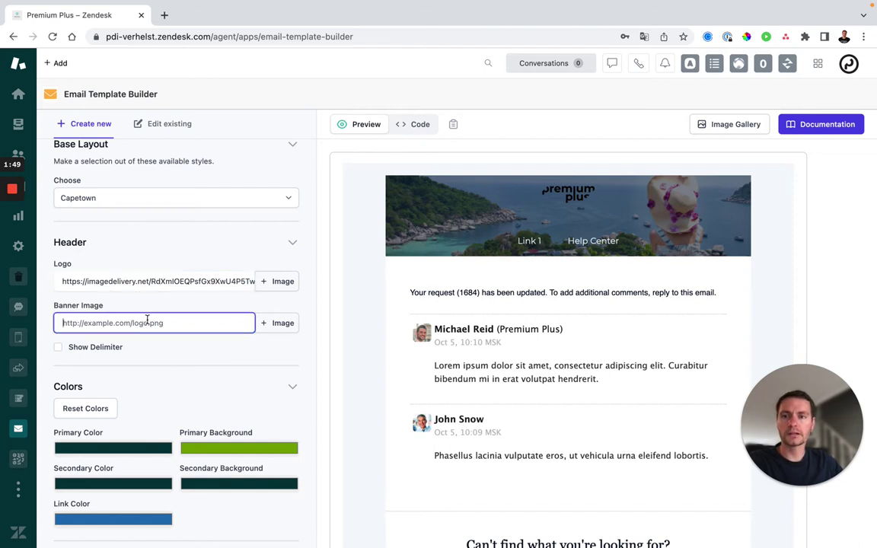
{"action": "left_click", "coordinate": [266, 325]}
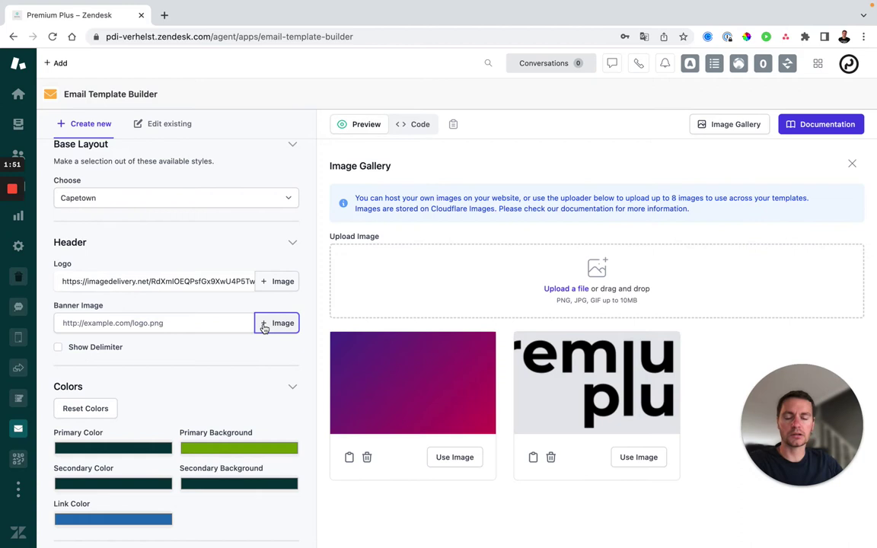
{"action": "left_click", "coordinate": [452, 457]}
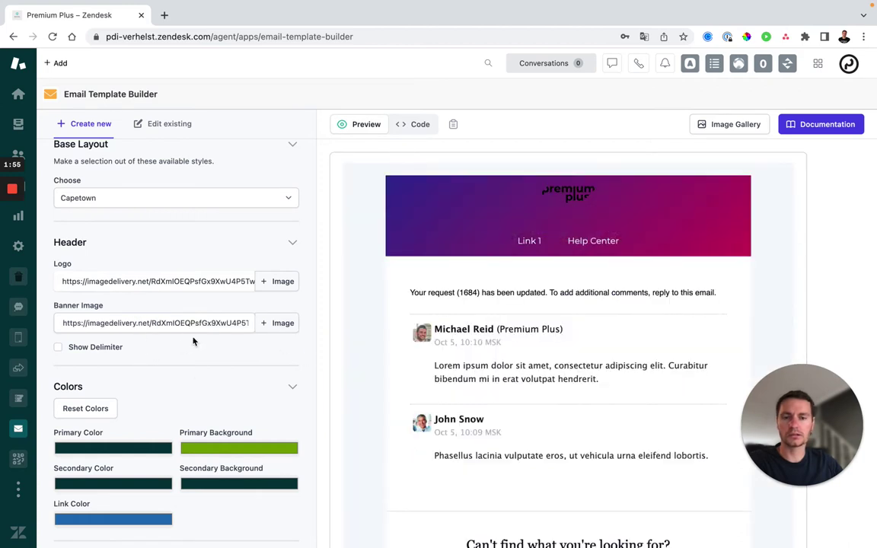
Set the primary color to turquoise, RGB 34, 190, 211, and check the call-to-action button in the preview.
{"action": "scroll", "coordinate": [192, 347], "scroll_direction": "down", "scroll_amount": 4}
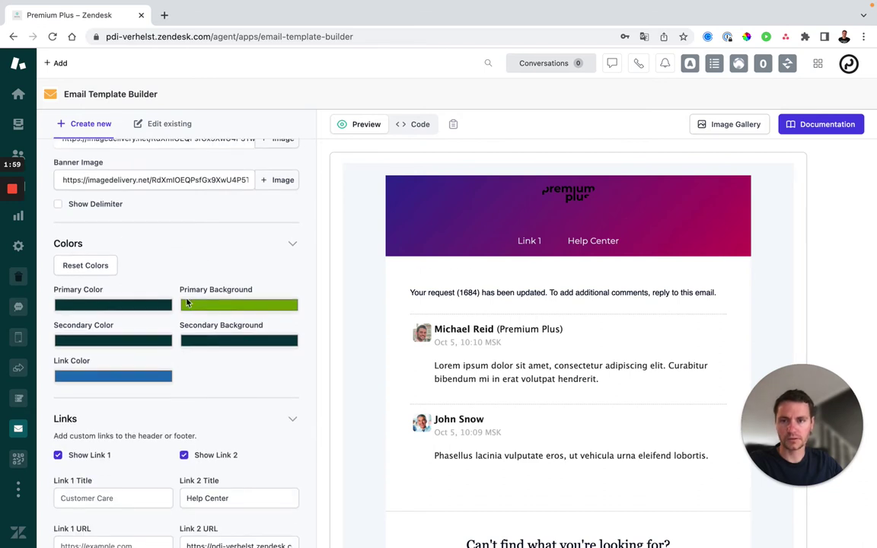
{"action": "scroll", "coordinate": [76, 228], "scroll_direction": "up", "scroll_amount": 1}
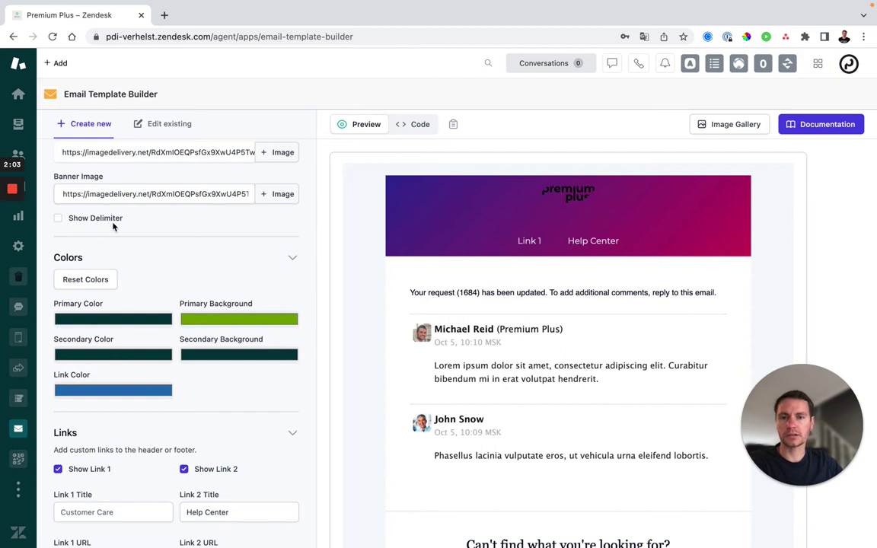
{"action": "scroll", "coordinate": [175, 278], "scroll_direction": "down", "scroll_amount": 3}
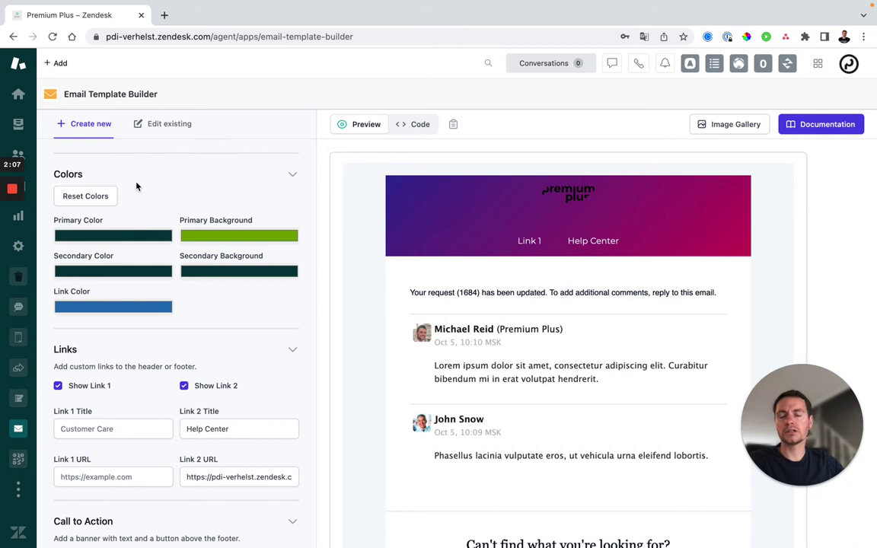
{"action": "left_click", "coordinate": [99, 237]}
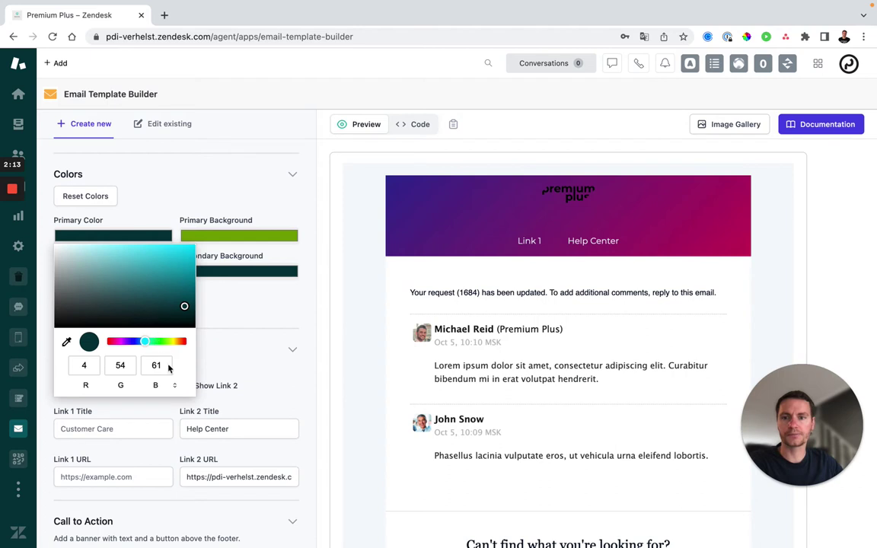
{"action": "left_click_drag", "start_coordinate": [131, 256], "coordinate": [172, 258]}
{"action": "left_click", "coordinate": [168, 215]}
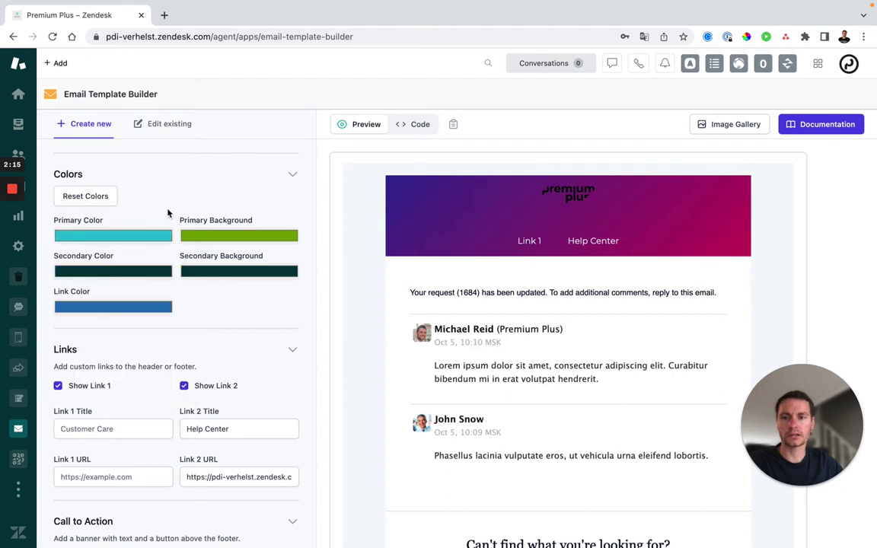
{"action": "scroll", "coordinate": [364, 381], "scroll_direction": "down", "scroll_amount": 3}
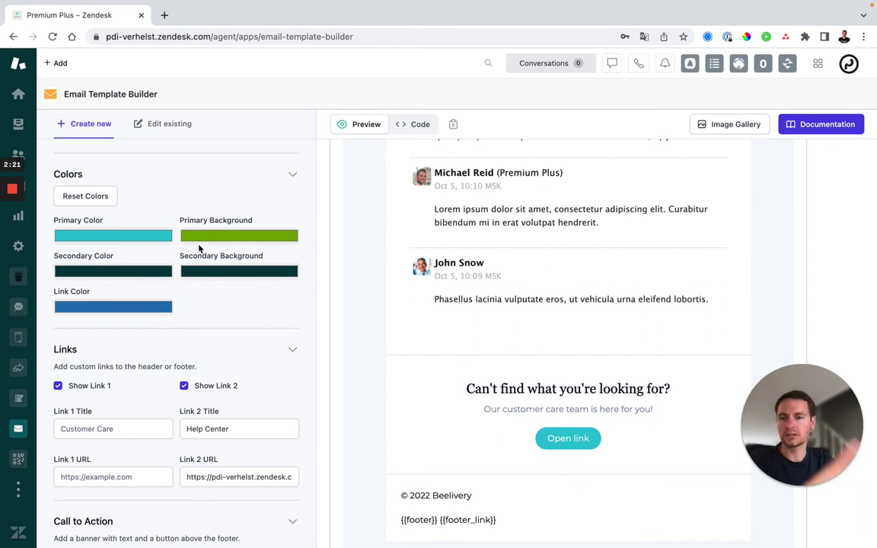
{"action": "left_click", "coordinate": [133, 237]}
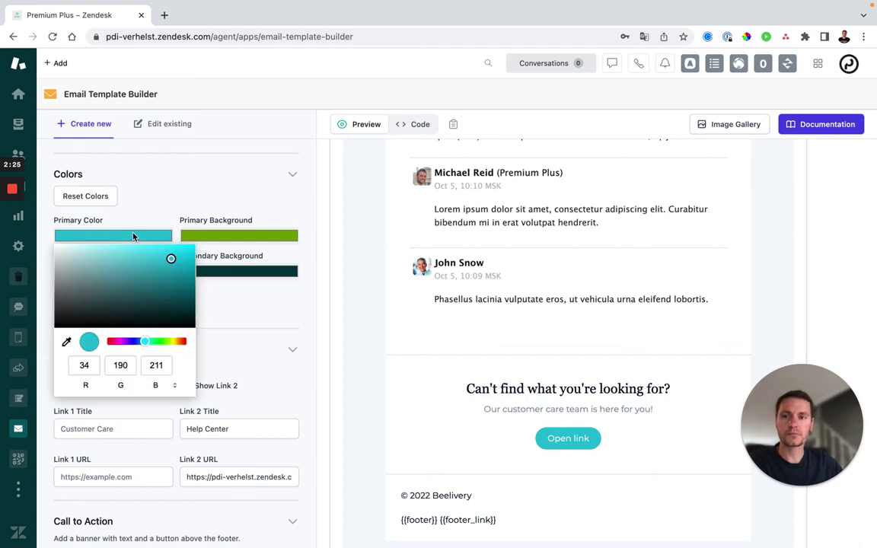
{"action": "left_click", "coordinate": [362, 294]}
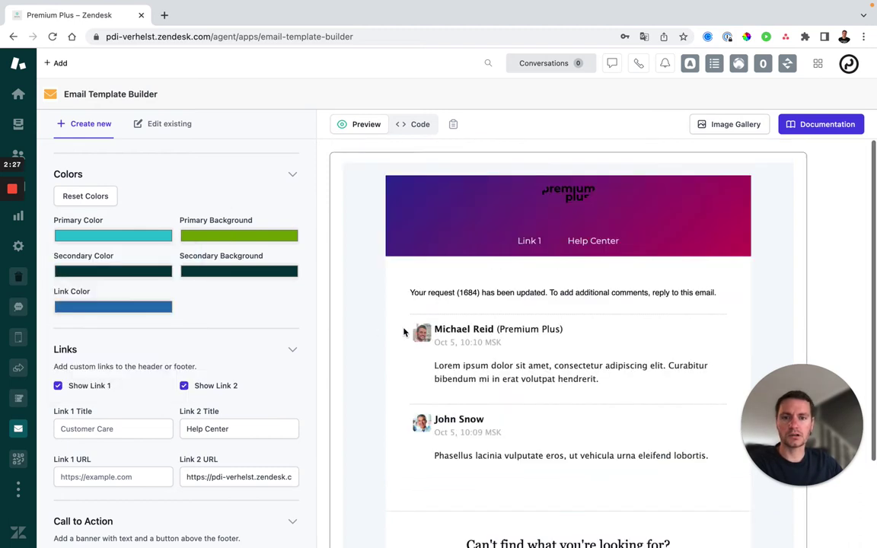
Set the primary color to RGB 70, 39, 144 by sampling the purple part of the banner, and check the preview.
{"action": "left_click", "coordinate": [118, 235]}
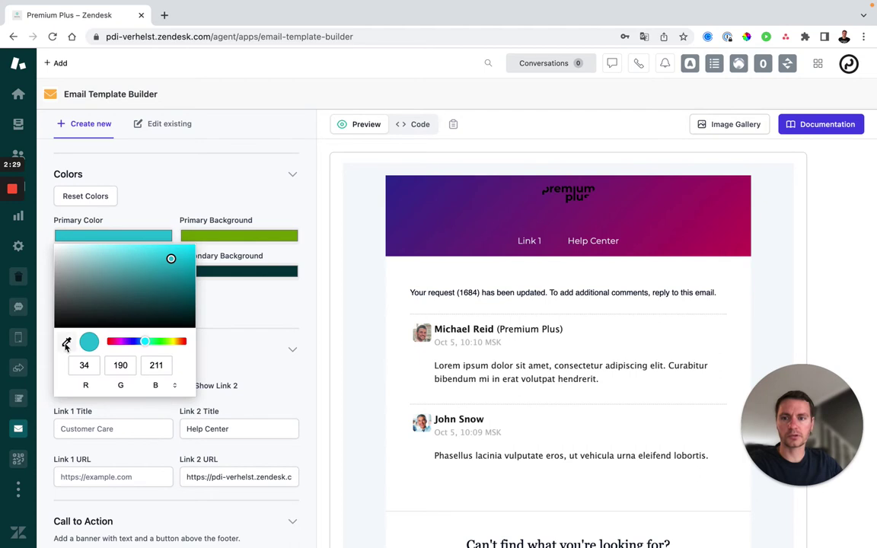
{"action": "left_click", "coordinate": [61, 343]}
{"action": "left_click", "coordinate": [409, 196]}
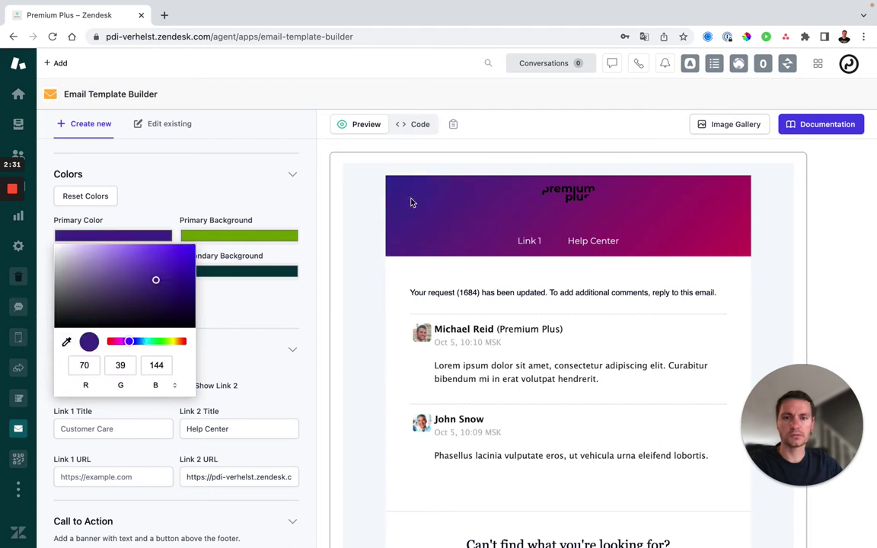
{"action": "left_click", "coordinate": [45, 222]}
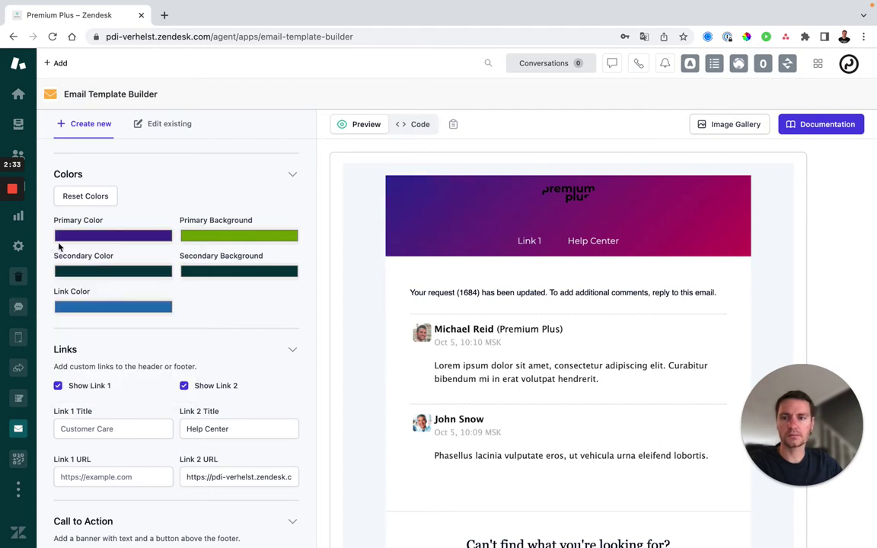
{"action": "scroll", "coordinate": [430, 378], "scroll_direction": "down", "scroll_amount": 3}
{"action": "scroll", "coordinate": [377, 381], "scroll_direction": "up", "scroll_amount": 3}
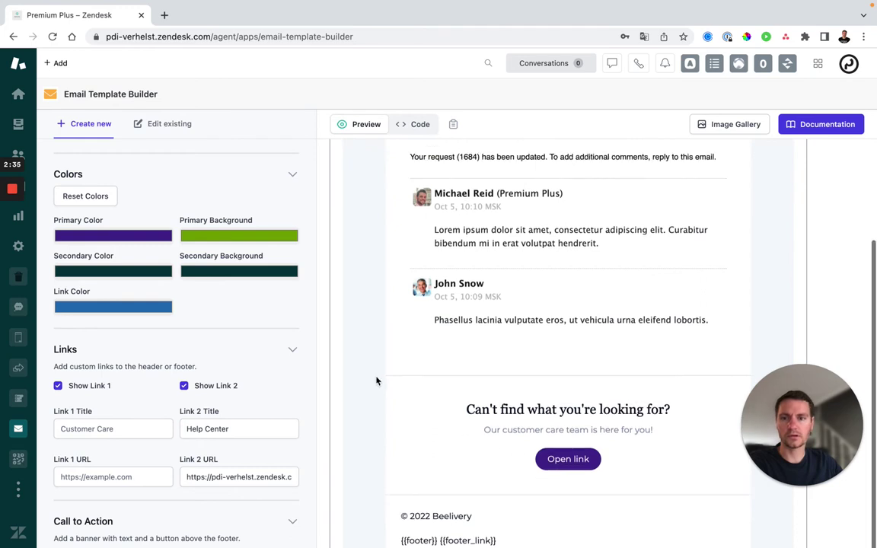
Change the primary background color to a light grey.
{"action": "left_click", "coordinate": [259, 236]}
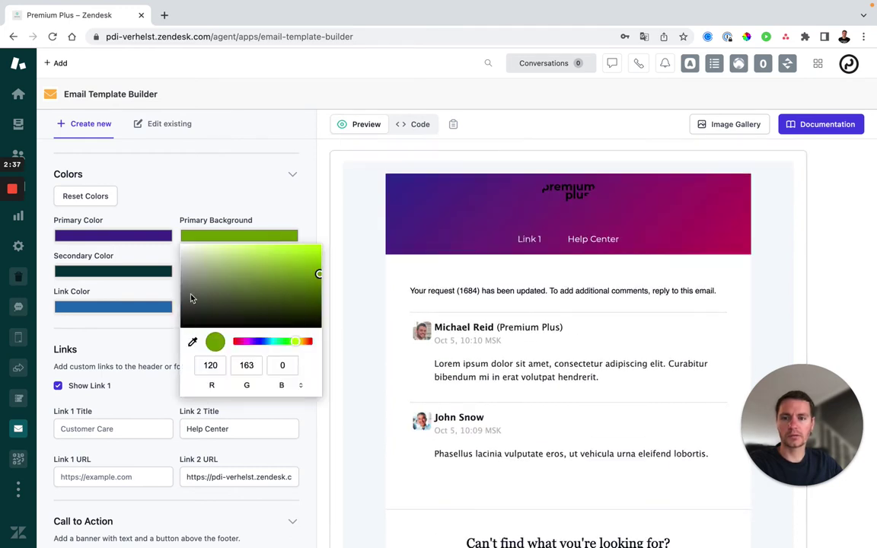
{"action": "left_click", "coordinate": [184, 260]}
{"action": "left_click_drag", "start_coordinate": [184, 259], "coordinate": [182, 257]}
{"action": "left_click", "coordinate": [216, 180]}
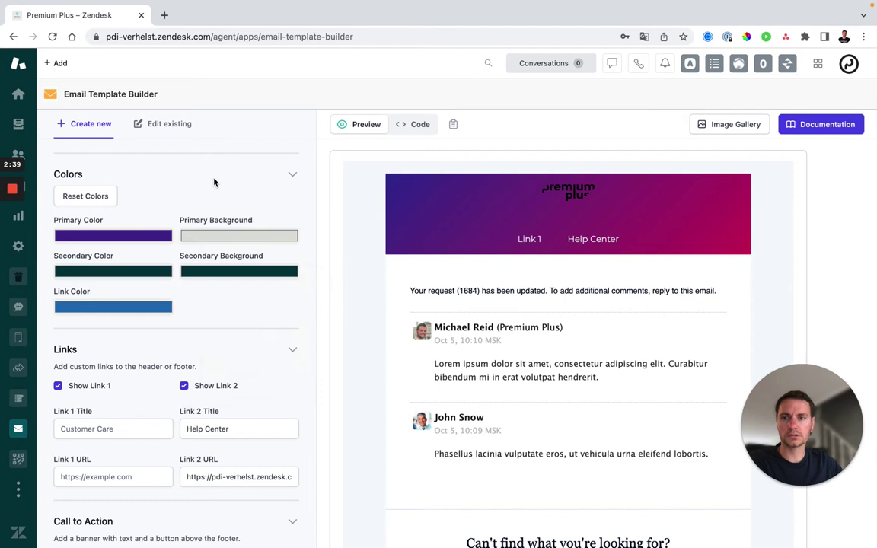
Set the secondary color to RGB 180, 21, 100 by sampling the red part of the banner, and check the preview.
{"action": "left_click", "coordinate": [216, 181]}
{"action": "scroll", "coordinate": [215, 327], "scroll_direction": "up", "scroll_amount": 5}
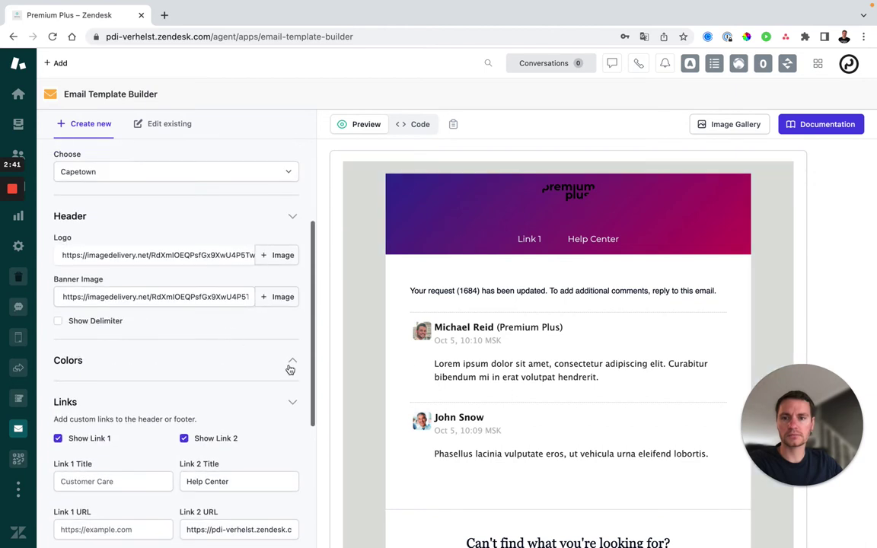
{"action": "left_click", "coordinate": [291, 362]}
{"action": "scroll", "coordinate": [266, 361], "scroll_direction": "down", "scroll_amount": 3}
{"action": "scroll", "coordinate": [245, 361], "scroll_direction": "down", "scroll_amount": 1}
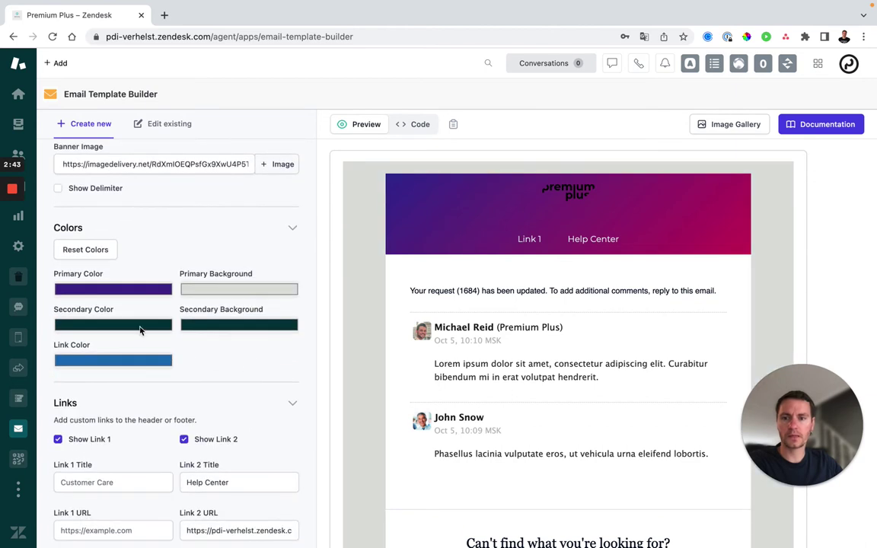
{"action": "left_click", "coordinate": [140, 325]}
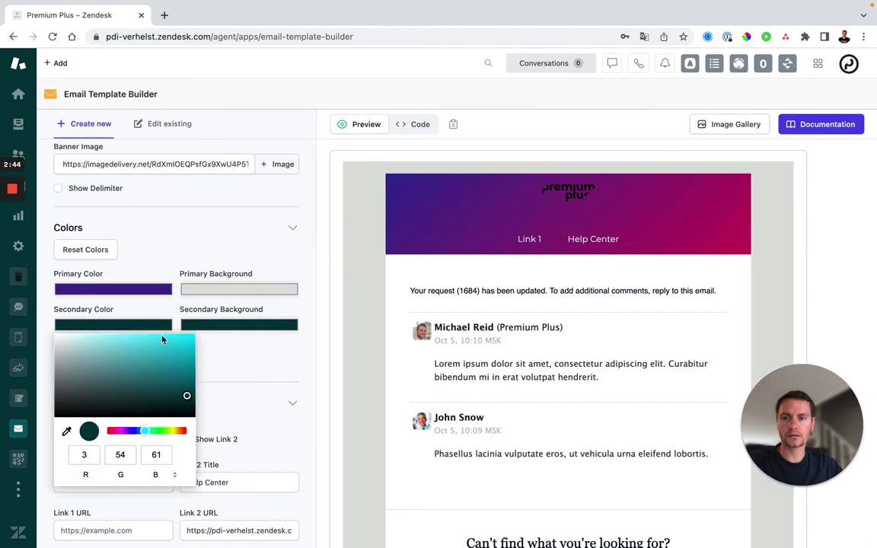
{"action": "left_click", "coordinate": [66, 431]}
{"action": "left_click", "coordinate": [716, 222]}
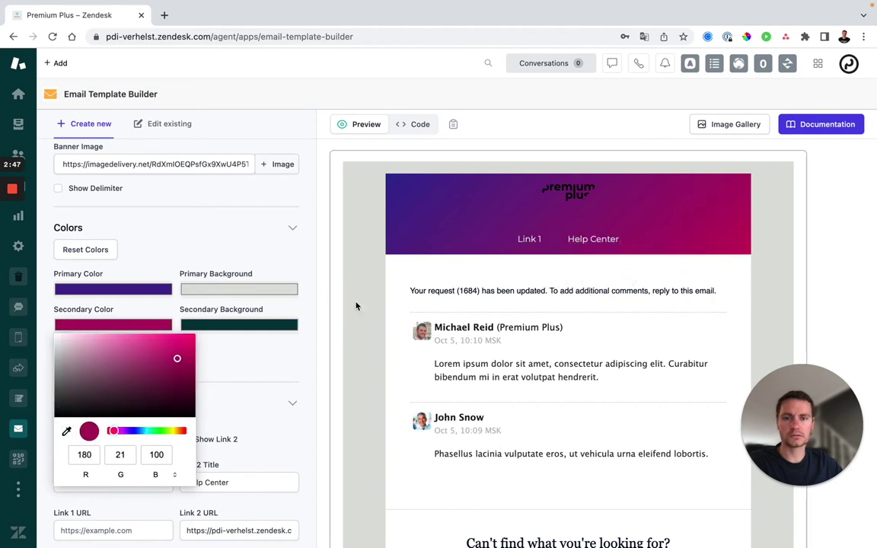
{"action": "scroll", "coordinate": [371, 309], "scroll_direction": "down", "scroll_amount": 3}
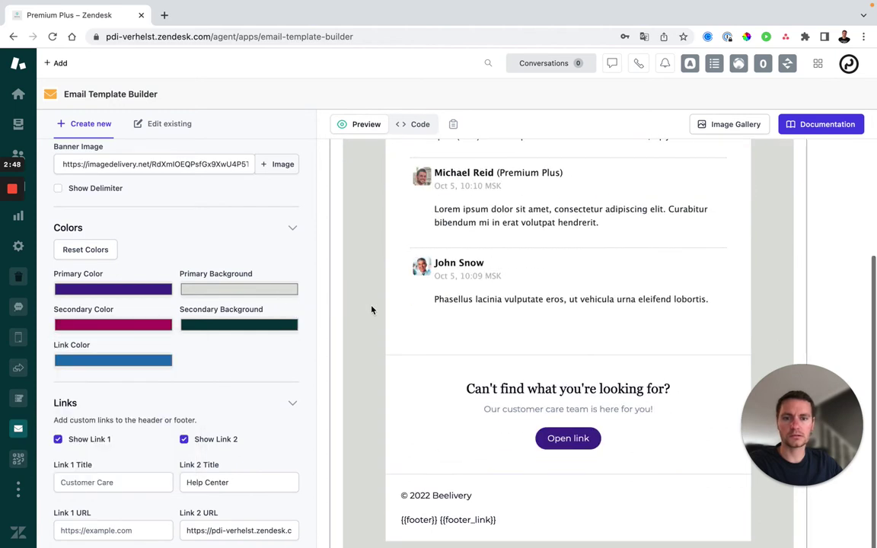
Set the secondary background color to a medium purple, RGB 140, 90, 191.
{"action": "left_click", "coordinate": [204, 325]}
{"action": "left_click", "coordinate": [193, 431]}
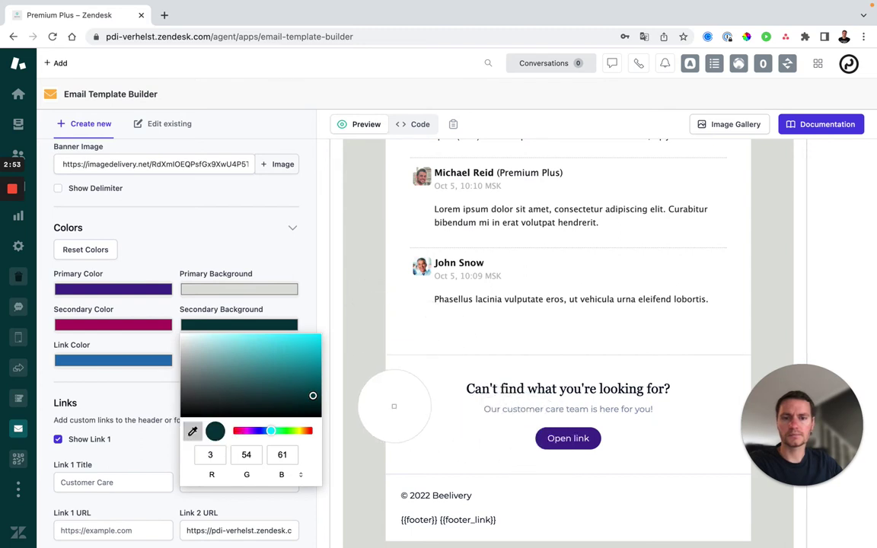
{"action": "left_click", "coordinate": [367, 403]}
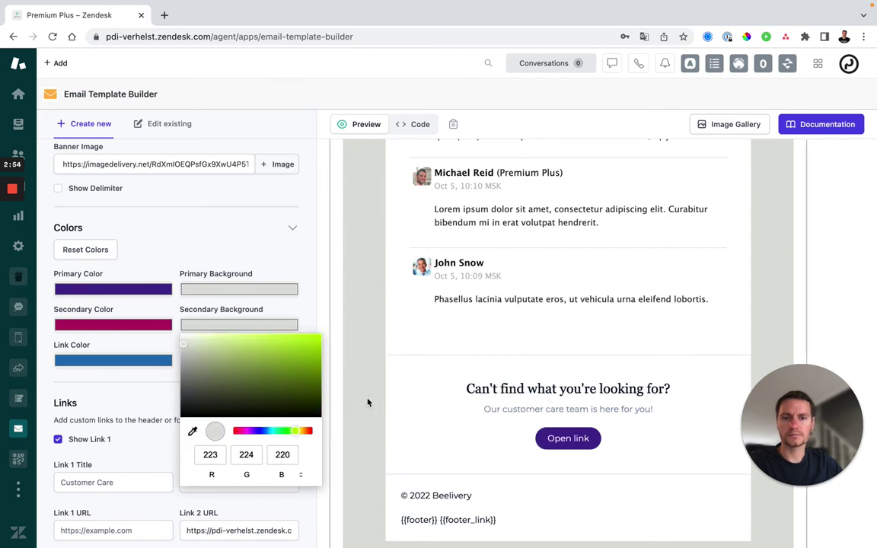
{"action": "left_click", "coordinate": [251, 431]}
{"action": "left_click", "coordinate": [252, 355]}
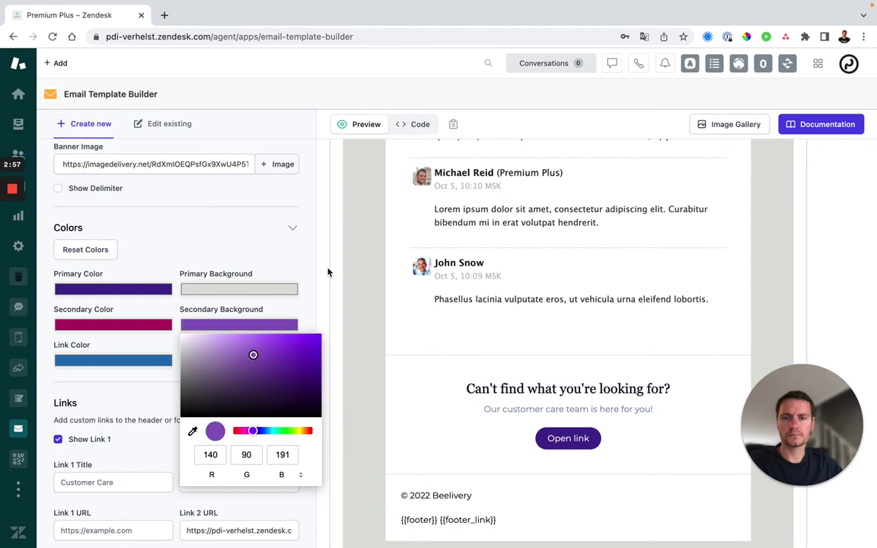
{"action": "left_click", "coordinate": [318, 270]}
Change the link color to white.
{"action": "left_click", "coordinate": [137, 360]}
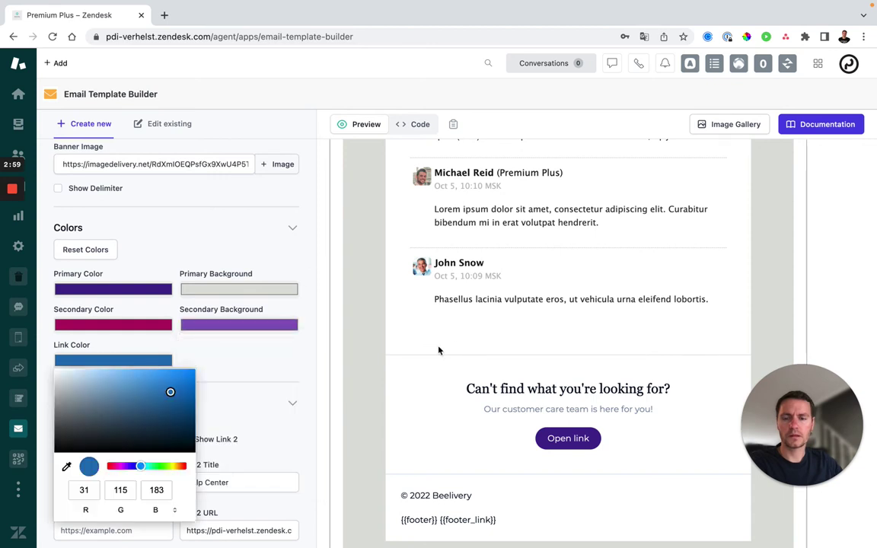
{"action": "left_click", "coordinate": [380, 320]}
{"action": "left_click", "coordinate": [159, 362]}
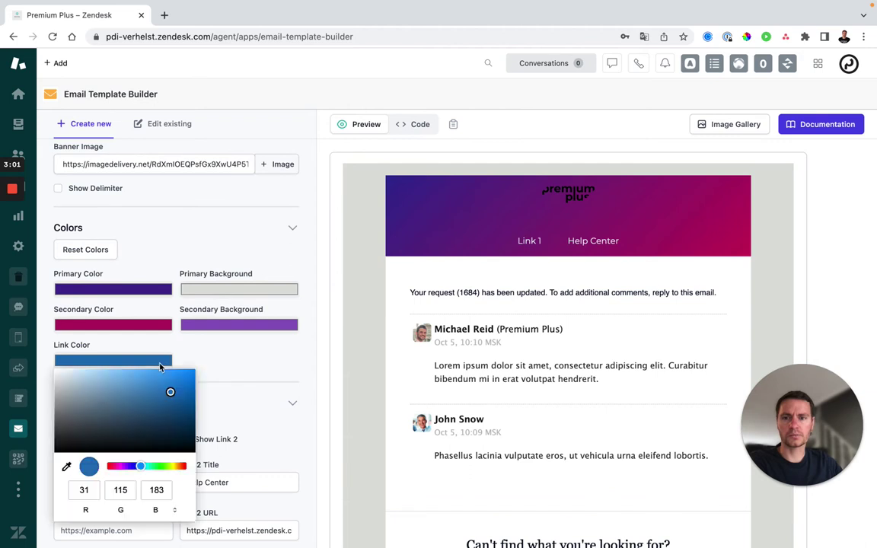
{"action": "left_click_drag", "start_coordinate": [100, 396], "coordinate": [56, 366]}
{"action": "left_click", "coordinate": [256, 352]}
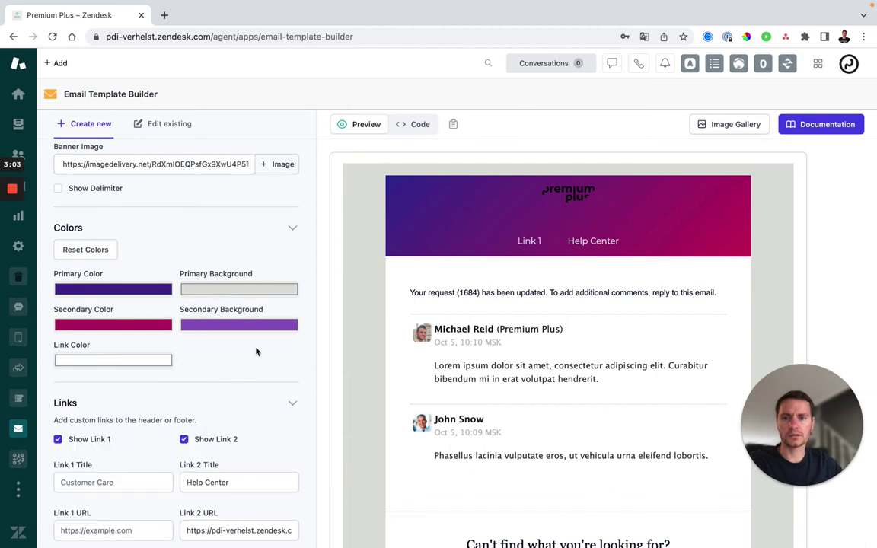
Title the first custom link "Website" and point its URL to premiumplus.io.
{"action": "scroll", "coordinate": [247, 355], "scroll_direction": "down", "scroll_amount": 5}
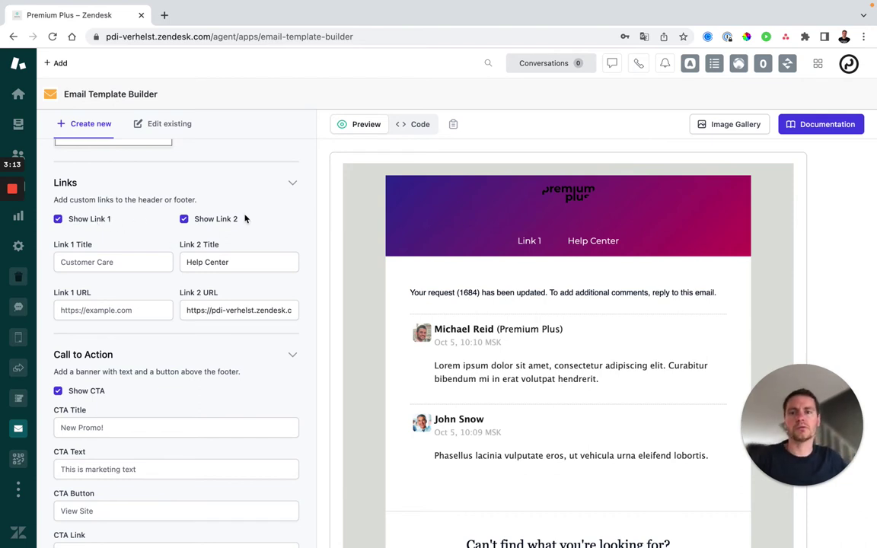
{"action": "left_click", "coordinate": [123, 261]}
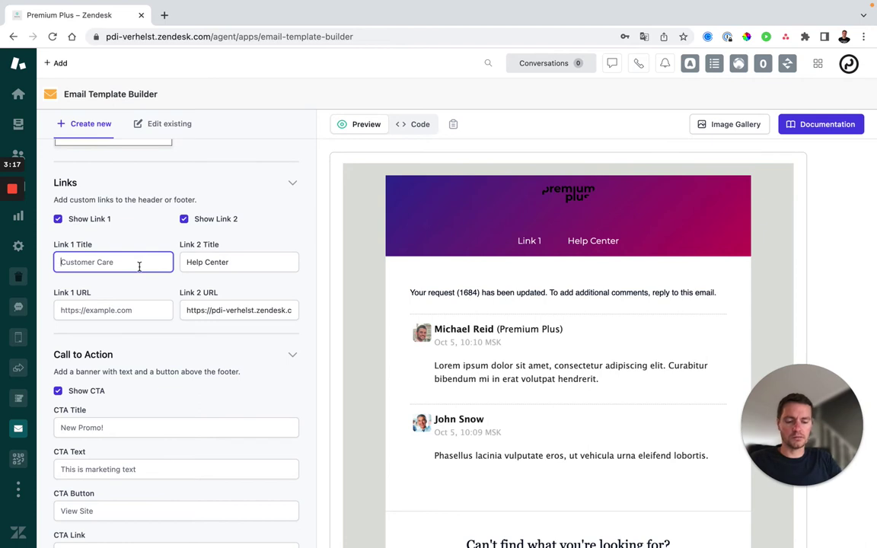
{"action": "type", "text": "Website"}
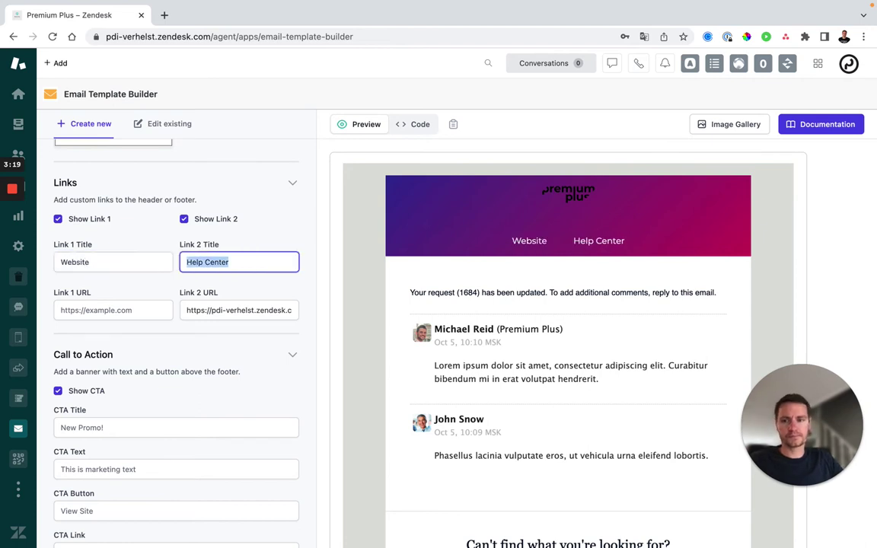
{"action": "left_click", "coordinate": [109, 308]}
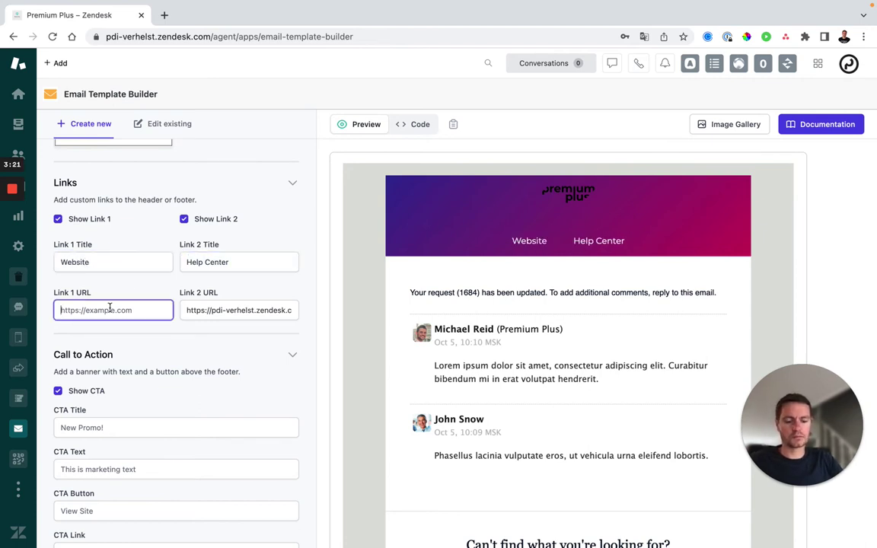
{"action": "type", "text": "premiumplus.io"}
{"action": "left_click", "coordinate": [253, 262]}
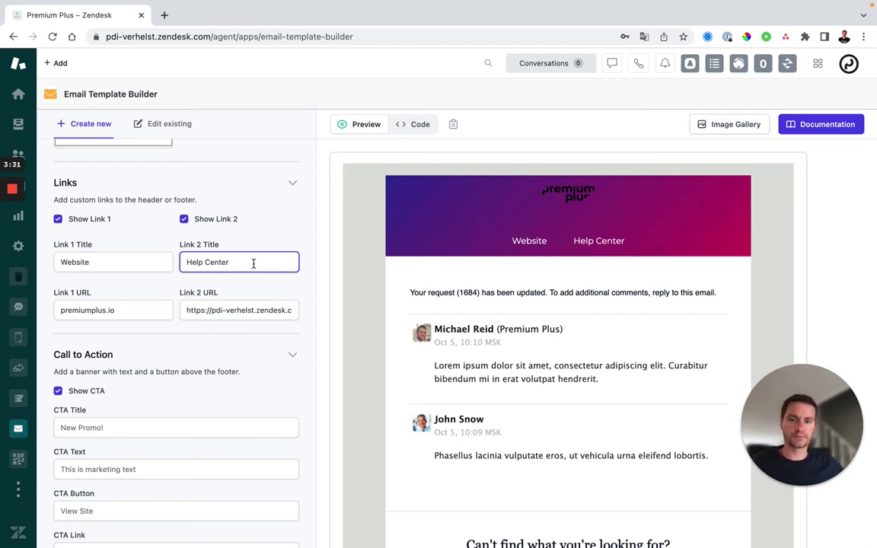
Hide the call-to-action banner to check the preview without it, and show it again.
{"action": "scroll", "coordinate": [238, 304], "scroll_direction": "down", "scroll_amount": 3}
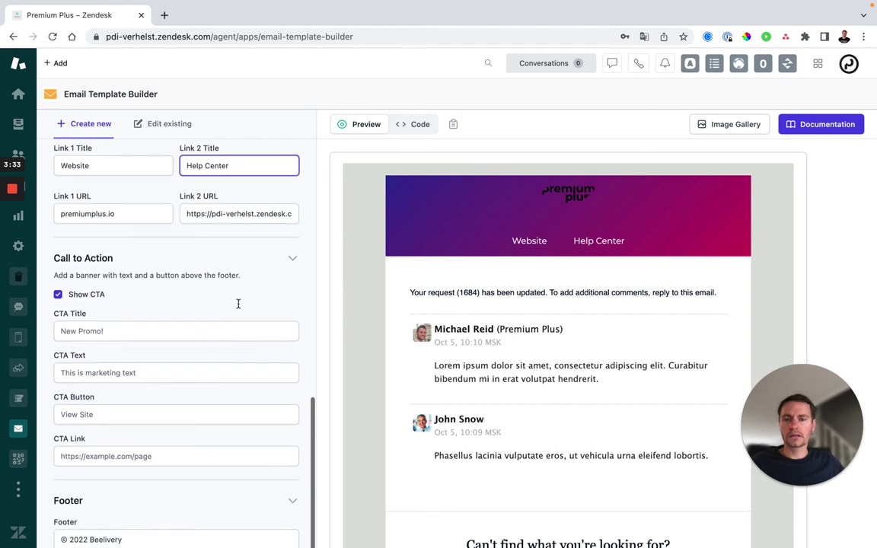
{"action": "left_click", "coordinate": [58, 293]}
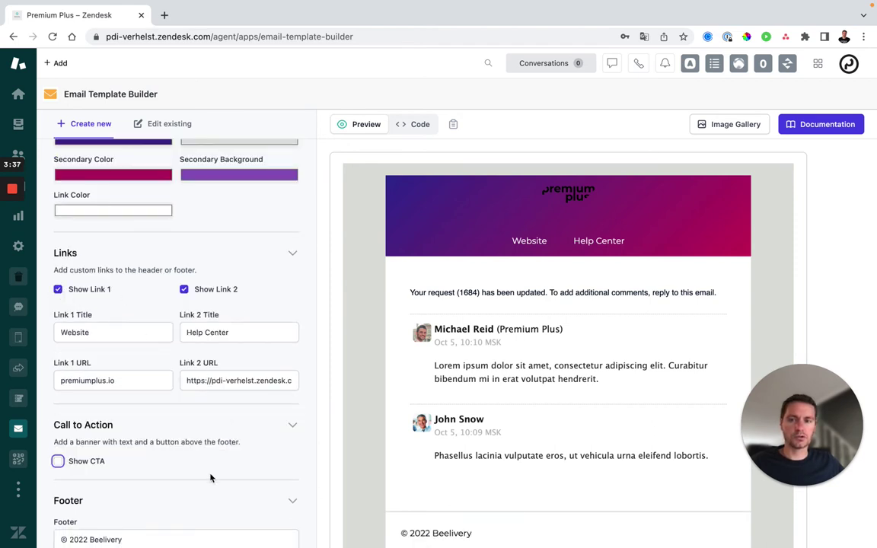
{"action": "scroll", "coordinate": [423, 477], "scroll_direction": "down", "scroll_amount": 1}
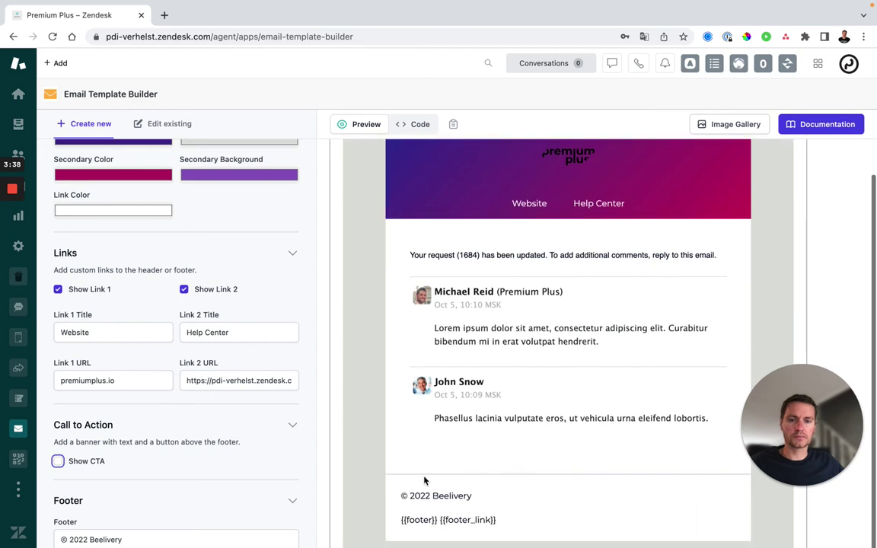
{"action": "left_click", "coordinate": [59, 461]}
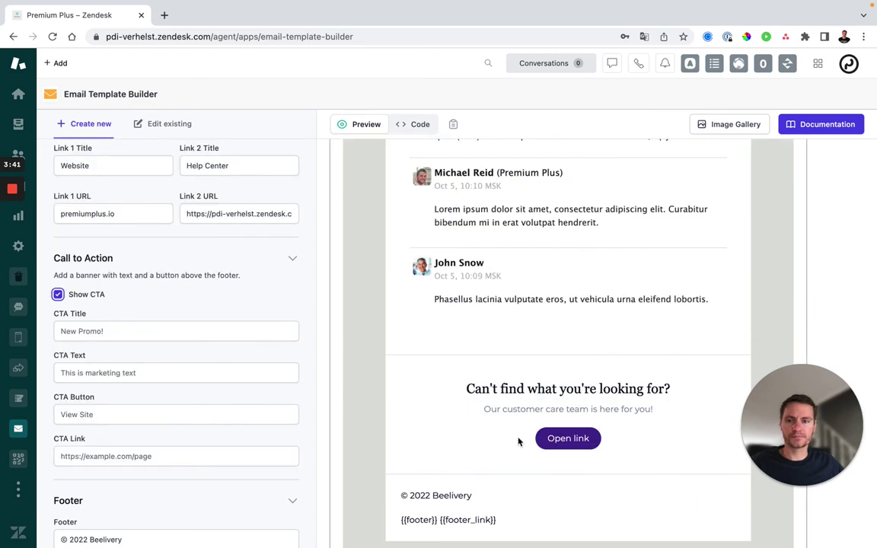
Set the call-to-action title to "New Themes" and its text to "We've got new themes for you!".
{"action": "left_click", "coordinate": [78, 332]}
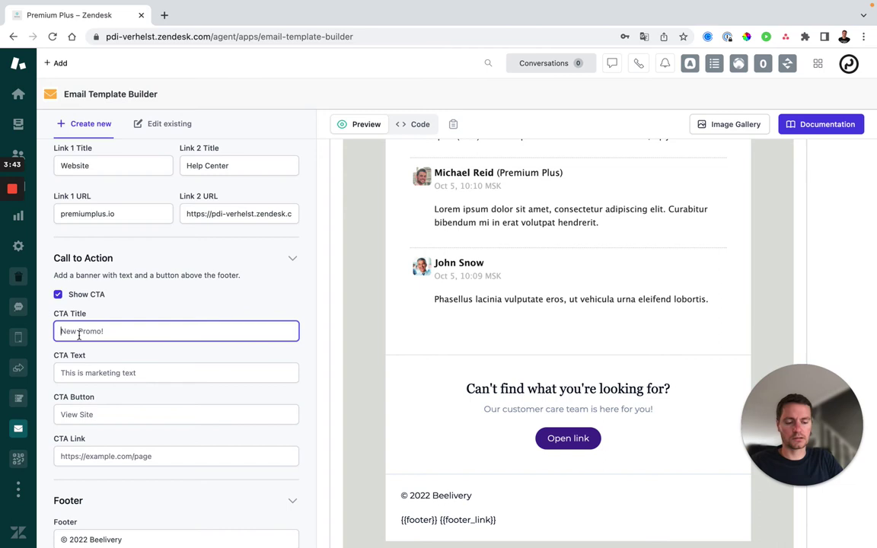
{"action": "type", "text": "New Themes"}
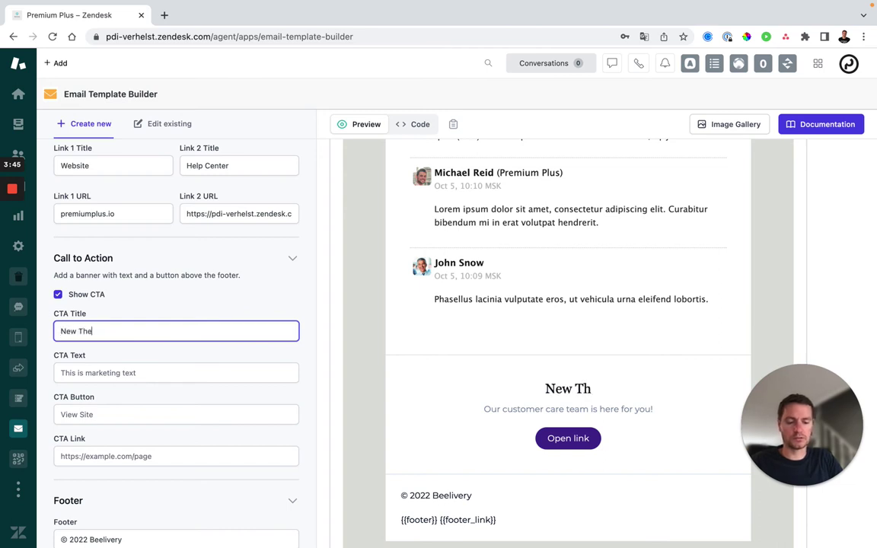
{"action": "left_click", "coordinate": [102, 373]}
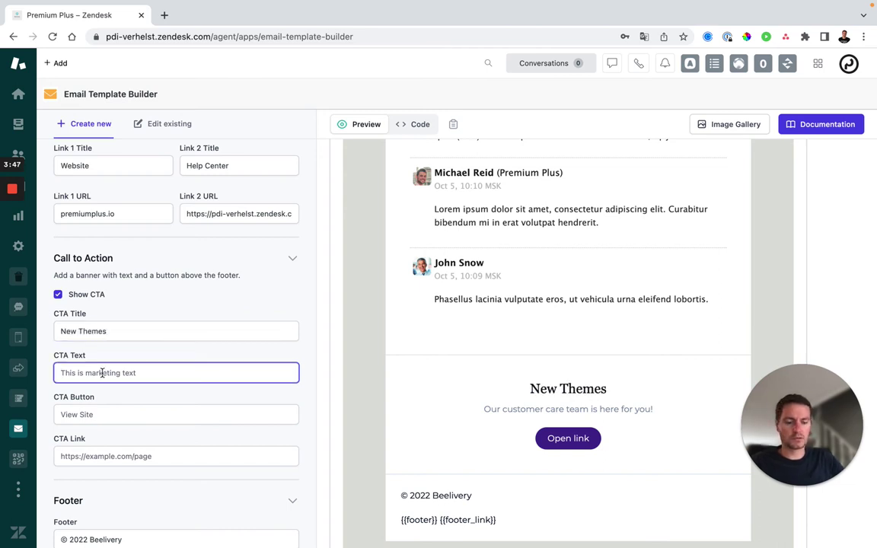
{"action": "type", "text": "We'v"}
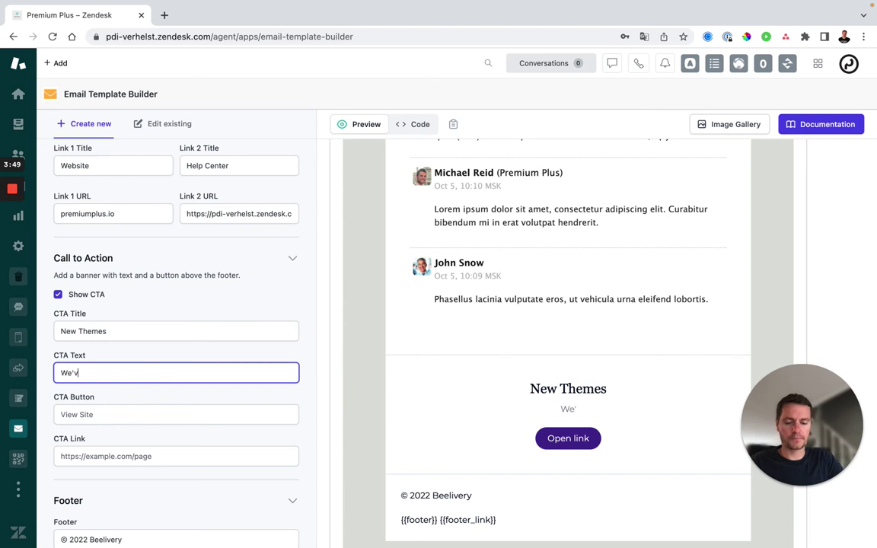
{"action": "type", "text": "e got new th"}
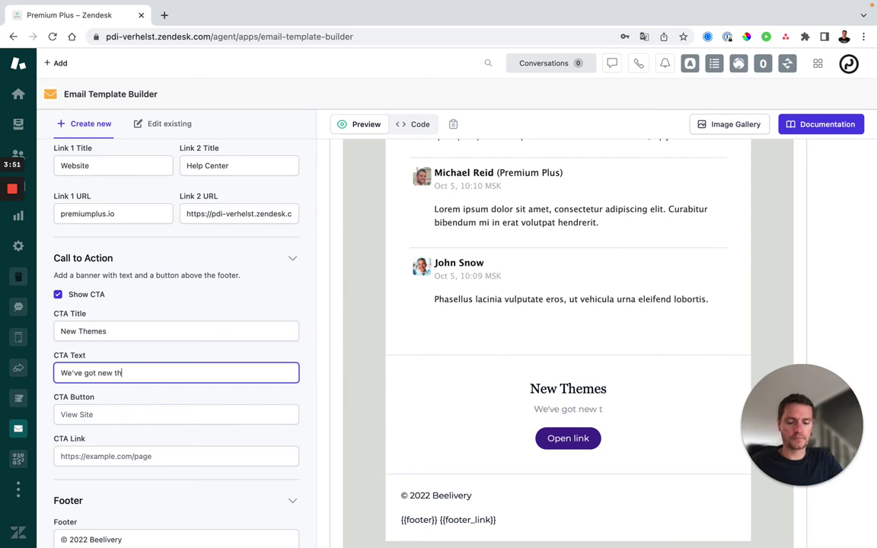
{"action": "type", "text": "emes for you!"}
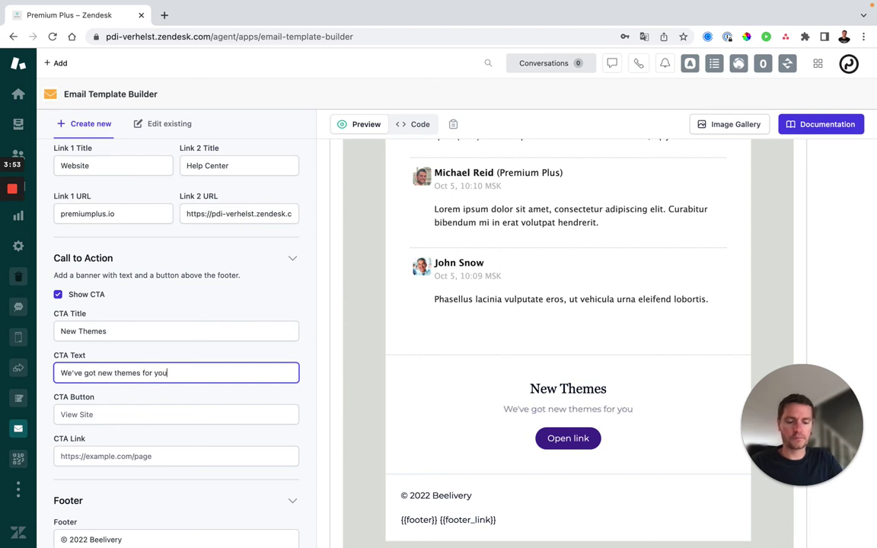
Label the call-to-action button "check it out" and set its link to premiumplus.io/themes.
{"action": "left_click", "coordinate": [107, 415]}
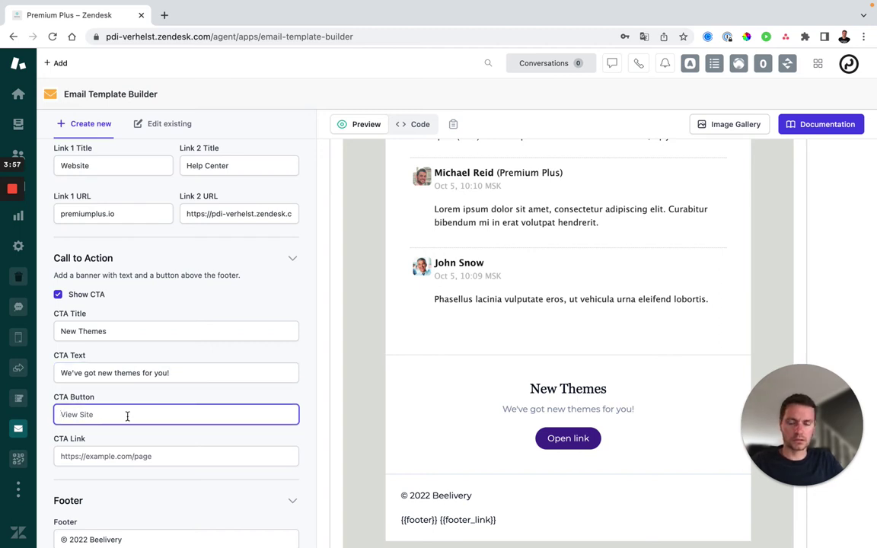
{"action": "type", "text": "C"}
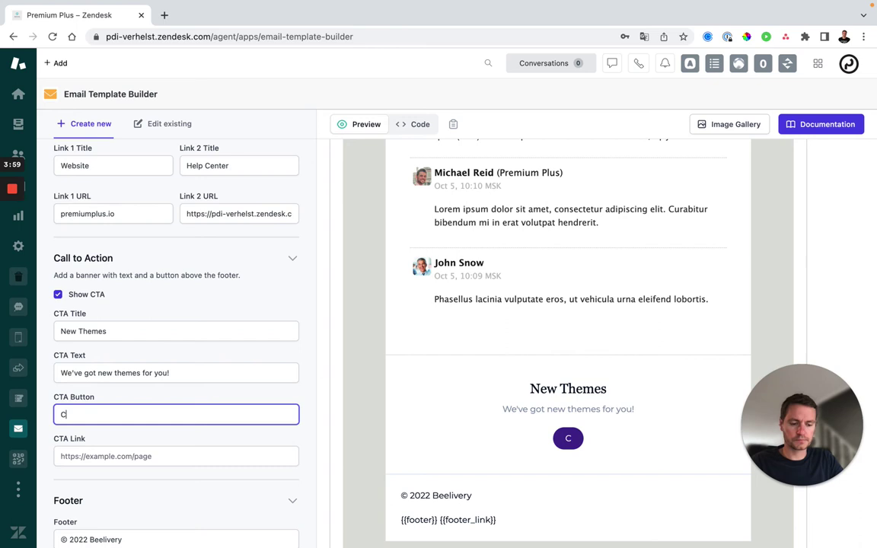
{"action": "key", "text": "BackSpace"}
{"action": "type", "text": "check it out"}
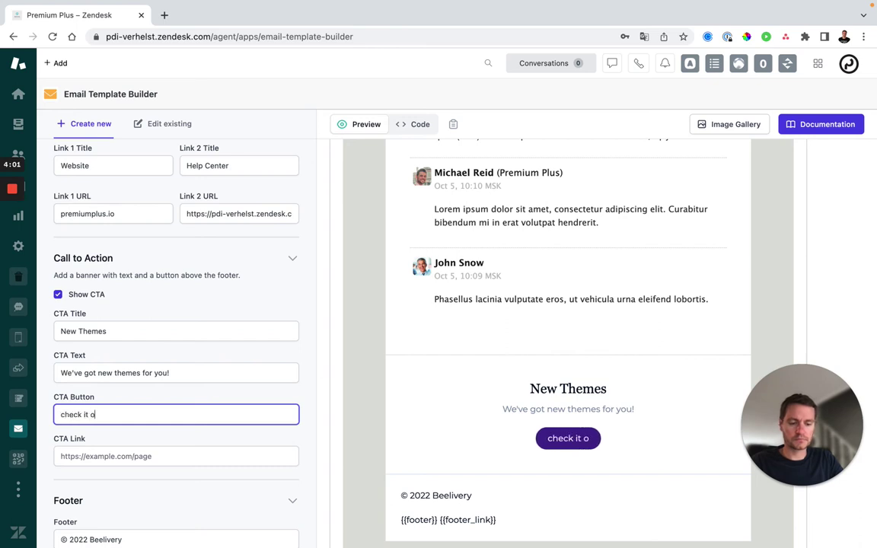
{"action": "left_click", "coordinate": [185, 454]}
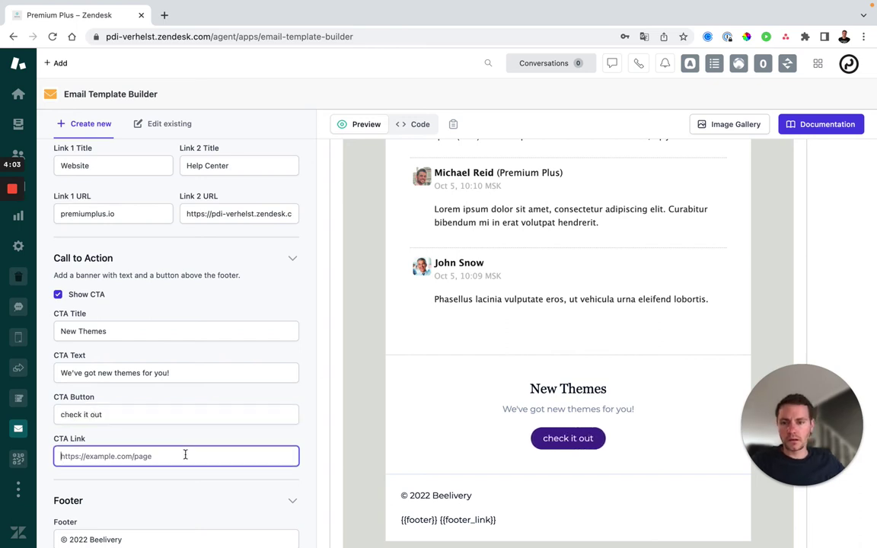
{"action": "type", "text": "pr"}
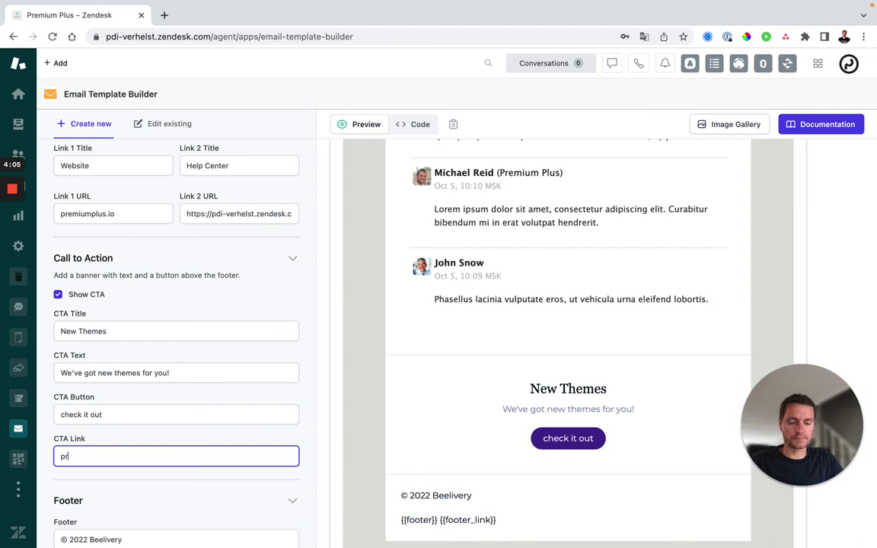
{"action": "type", "text": "emiumplus.io"}
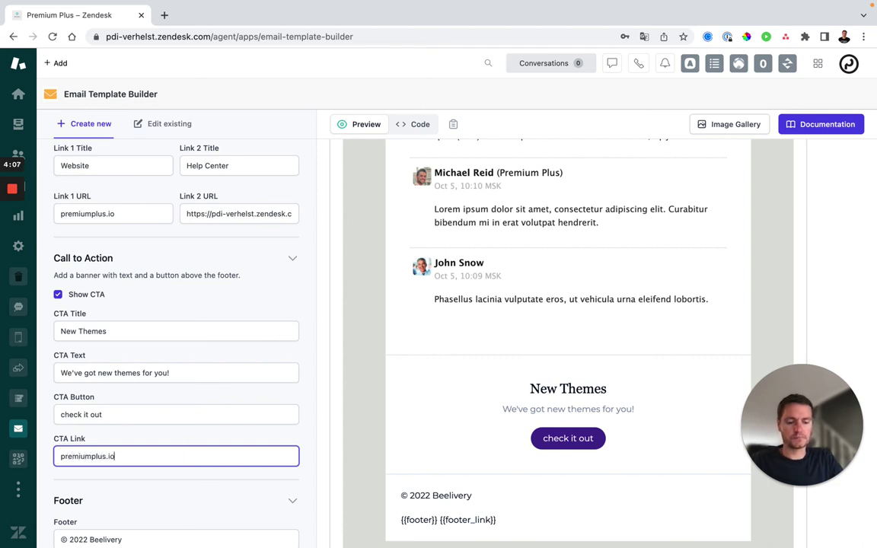
{"action": "type", "text": "/themes"}
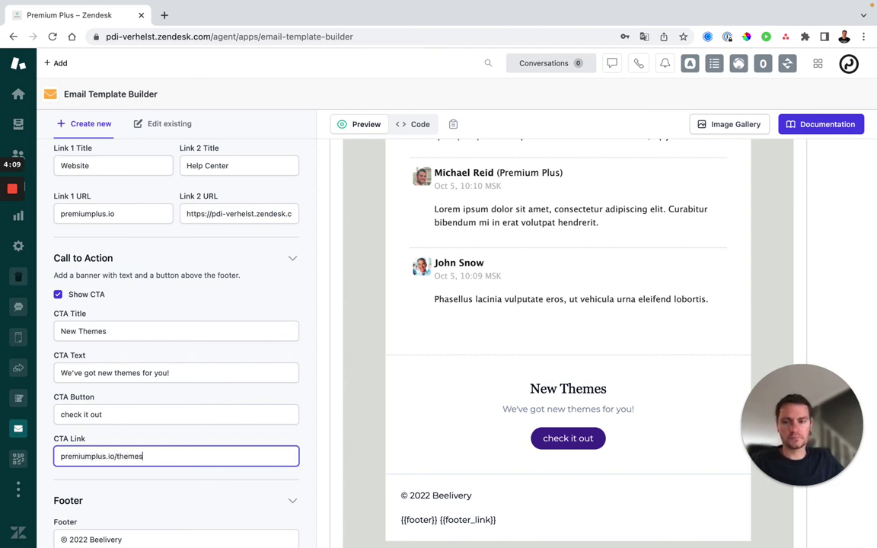
{"action": "left_click", "coordinate": [301, 438]}
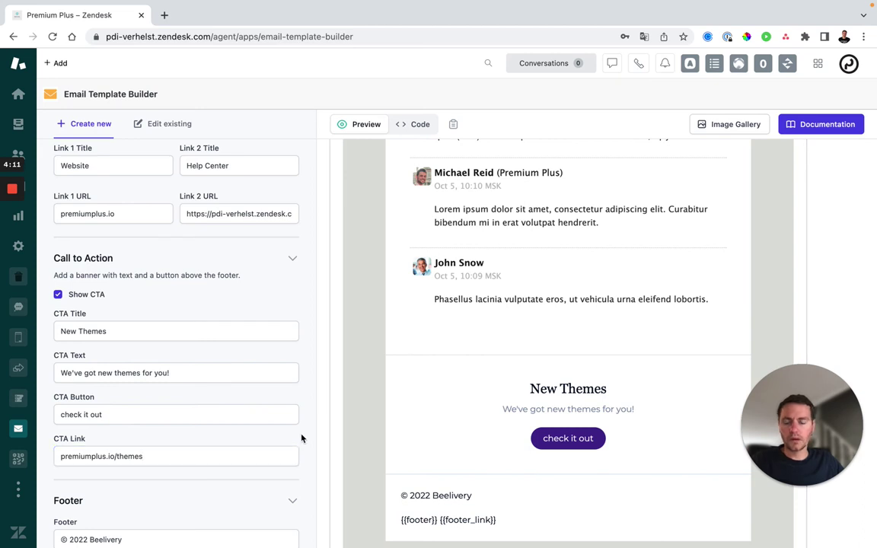
Set the footer text to "© 2022 Premium Plus" and check the whole email in the preview.
{"action": "left_click", "coordinate": [146, 539]}
{"action": "double_click", "coordinate": [146, 538]}
{"action": "type", "text": "Pr"}
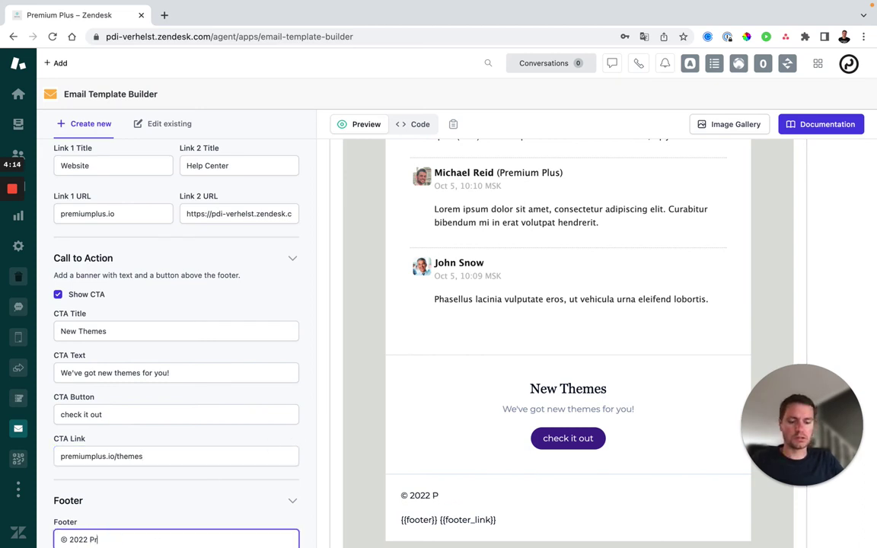
{"action": "type", "text": "emium Pl"}
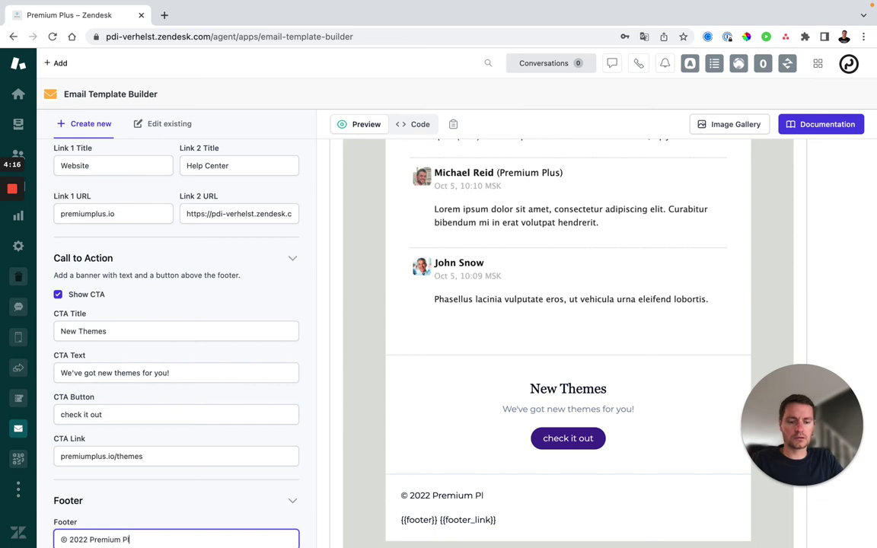
{"action": "type", "text": "us"}
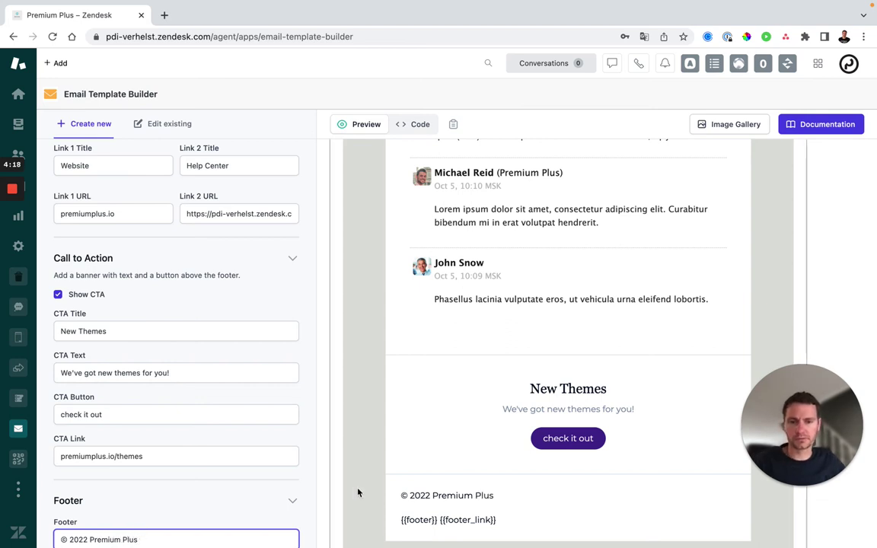
{"action": "scroll", "coordinate": [376, 479], "scroll_direction": "up", "scroll_amount": 4}
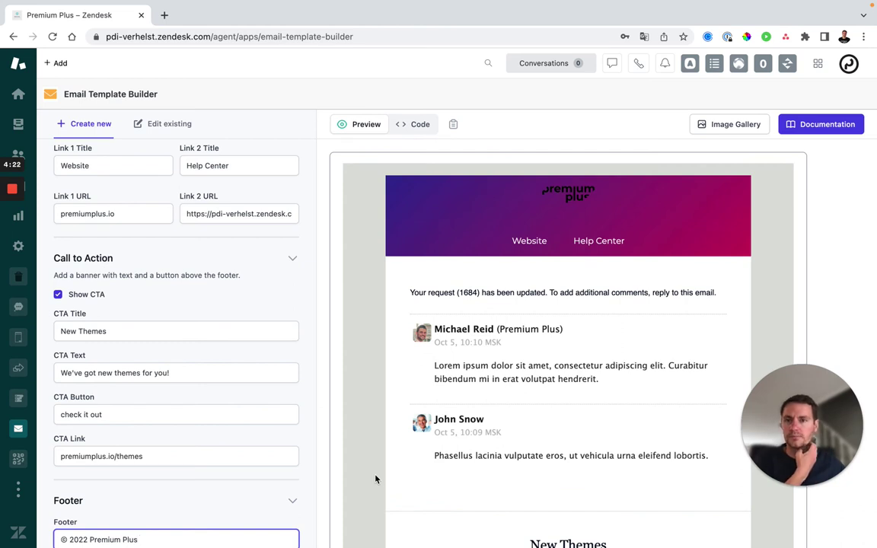
{"action": "scroll", "coordinate": [377, 478], "scroll_direction": "down", "scroll_amount": 3}
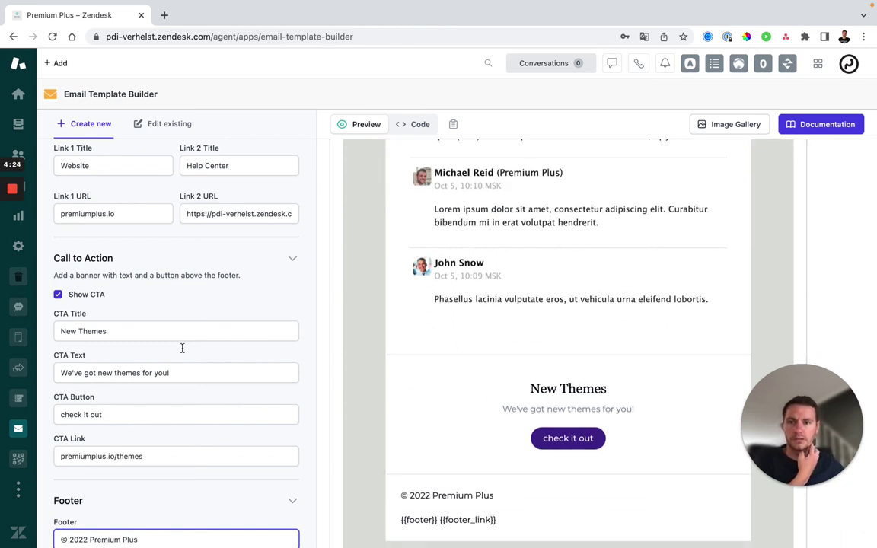
Change the base layout to Banner Image and review the email's header, call to action and footer.
{"action": "scroll", "coordinate": [182, 348], "scroll_direction": "up", "scroll_amount": 10}
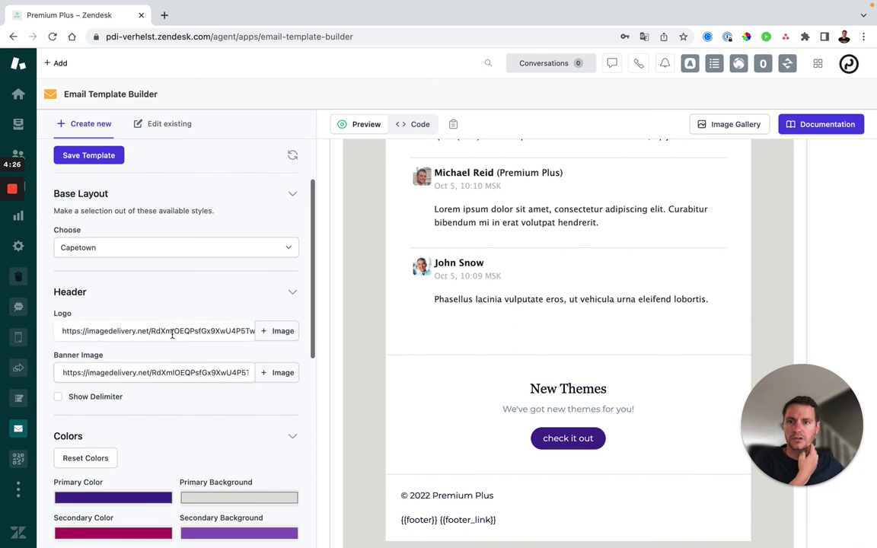
{"action": "left_click", "coordinate": [112, 248]}
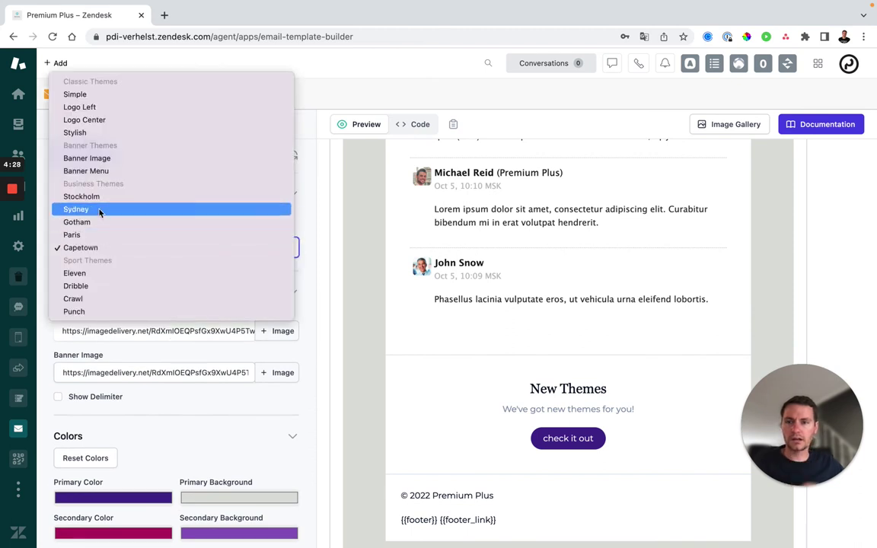
{"action": "left_click", "coordinate": [87, 156]}
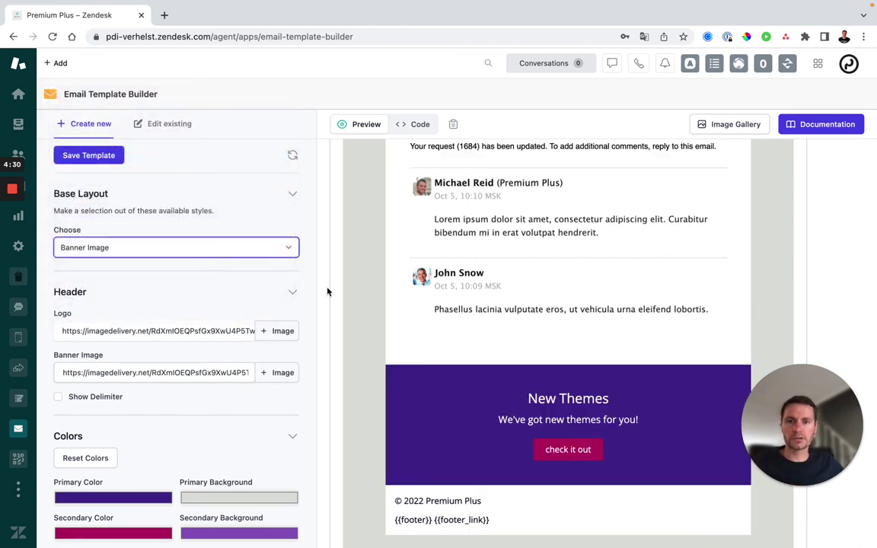
{"action": "scroll", "coordinate": [201, 372], "scroll_direction": "down", "scroll_amount": 4}
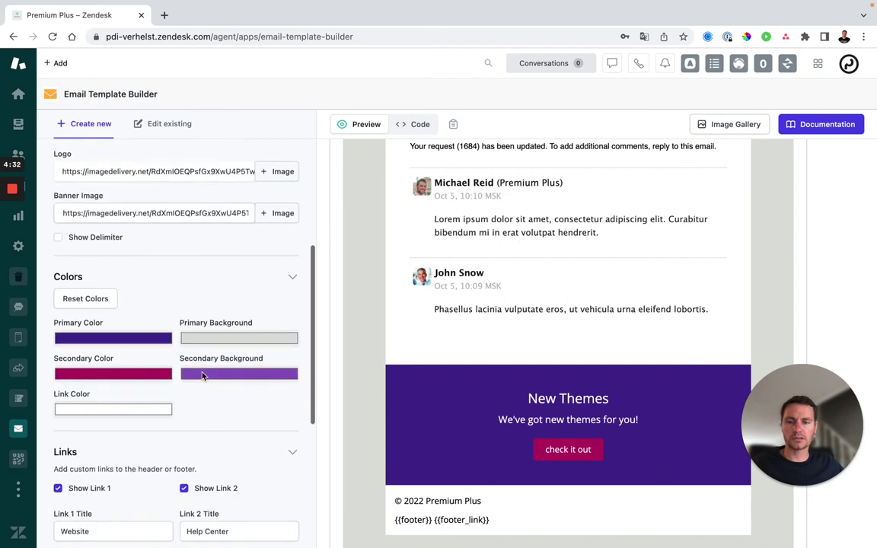
{"action": "scroll", "coordinate": [347, 343], "scroll_direction": "up", "scroll_amount": 5}
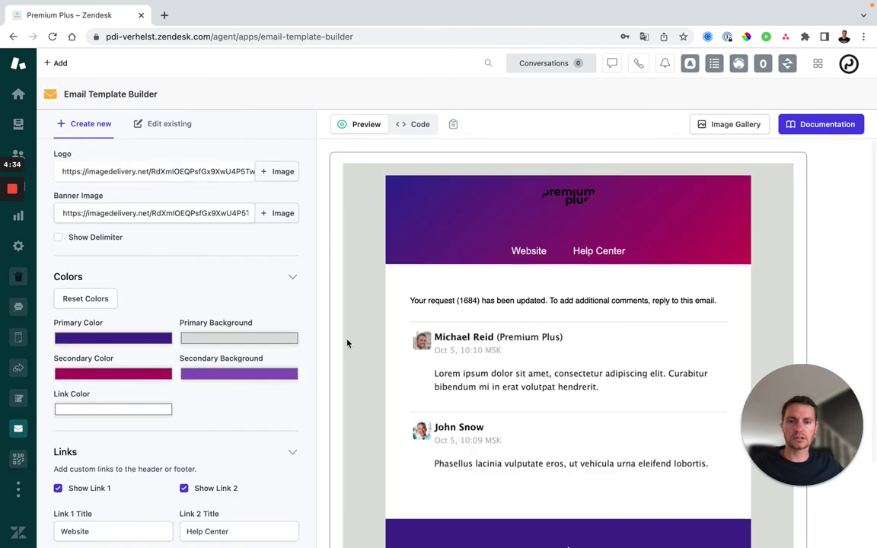
{"action": "scroll", "coordinate": [382, 297], "scroll_direction": "down", "scroll_amount": 5}
{"action": "scroll", "coordinate": [383, 298], "scroll_direction": "up", "scroll_amount": 5}
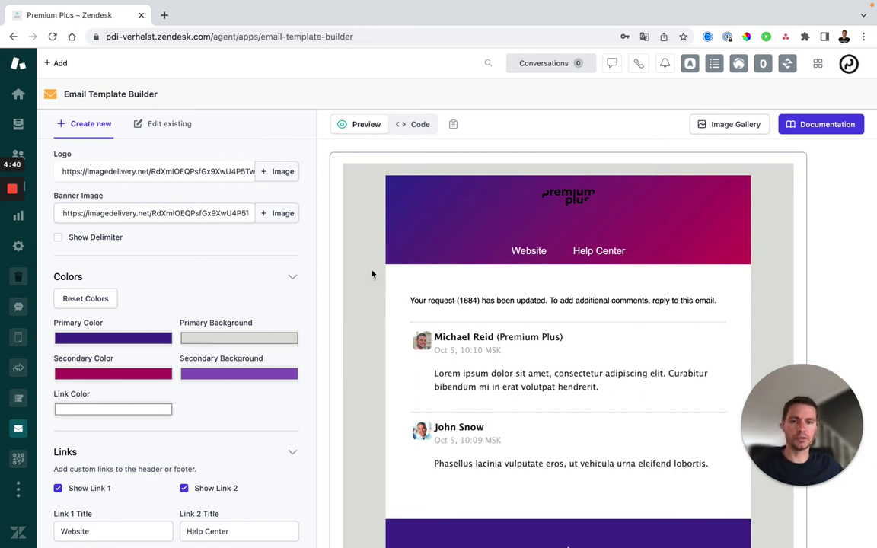
{"action": "scroll", "coordinate": [370, 271], "scroll_direction": "down", "scroll_amount": 5}
{"action": "scroll", "coordinate": [352, 277], "scroll_direction": "up", "scroll_amount": 5}
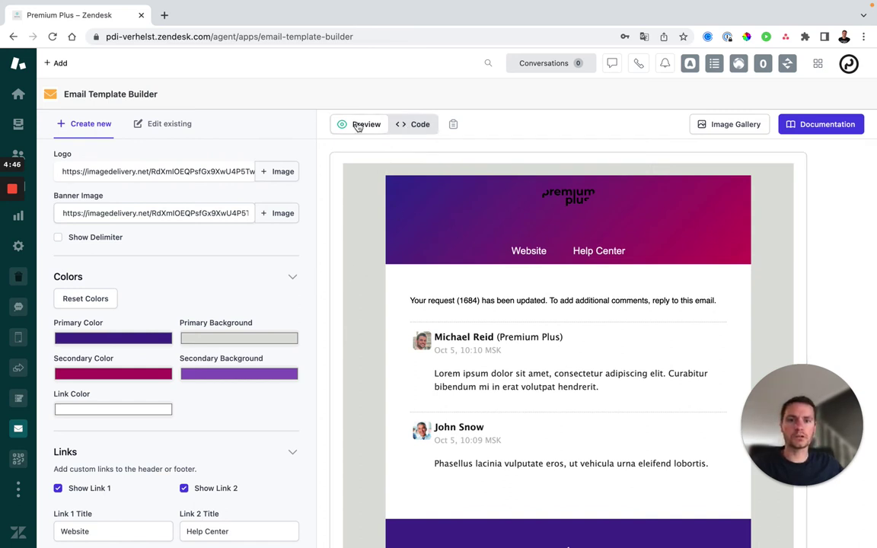
Look through the template's generated HTML code and open the image gallery.
{"action": "left_click", "coordinate": [417, 125]}
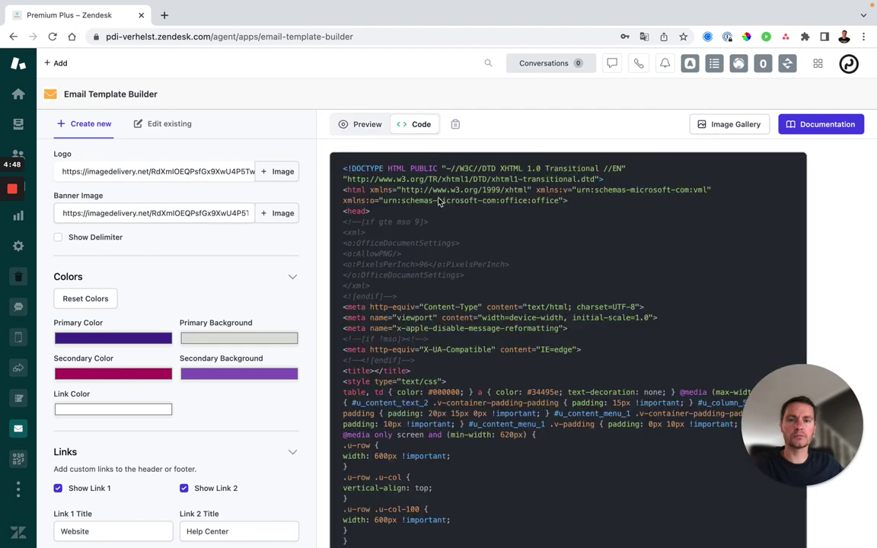
{"action": "scroll", "coordinate": [524, 274], "scroll_direction": "down", "scroll_amount": 3}
{"action": "scroll", "coordinate": [524, 274], "scroll_direction": "down", "scroll_amount": 5}
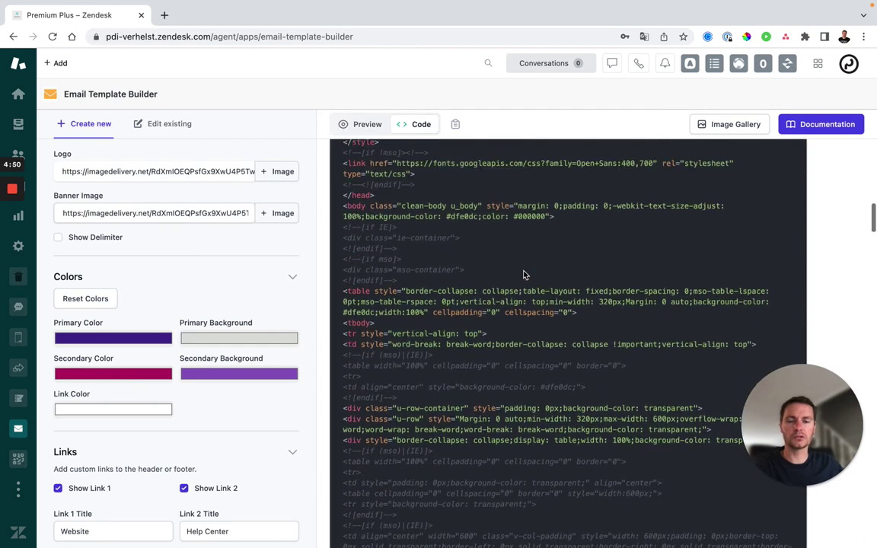
{"action": "scroll", "coordinate": [523, 275], "scroll_direction": "up", "scroll_amount": 10}
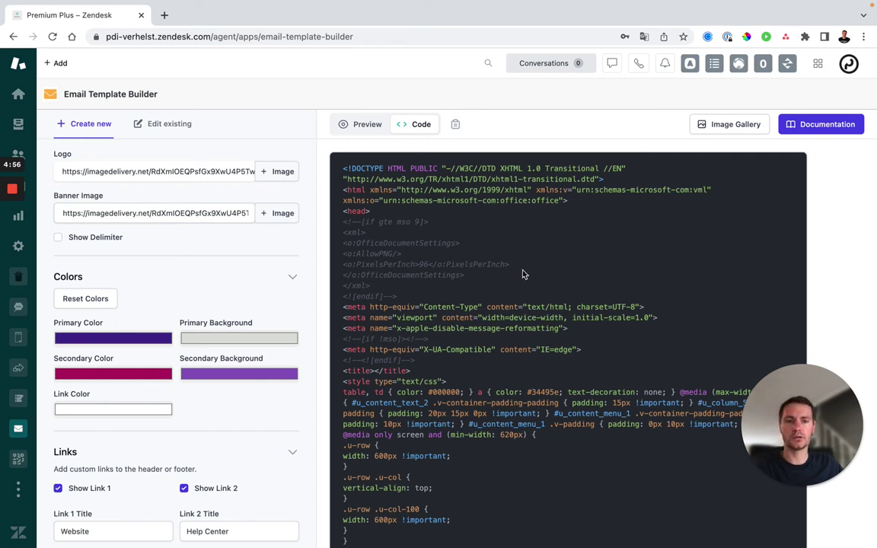
{"action": "left_click", "coordinate": [728, 129]}
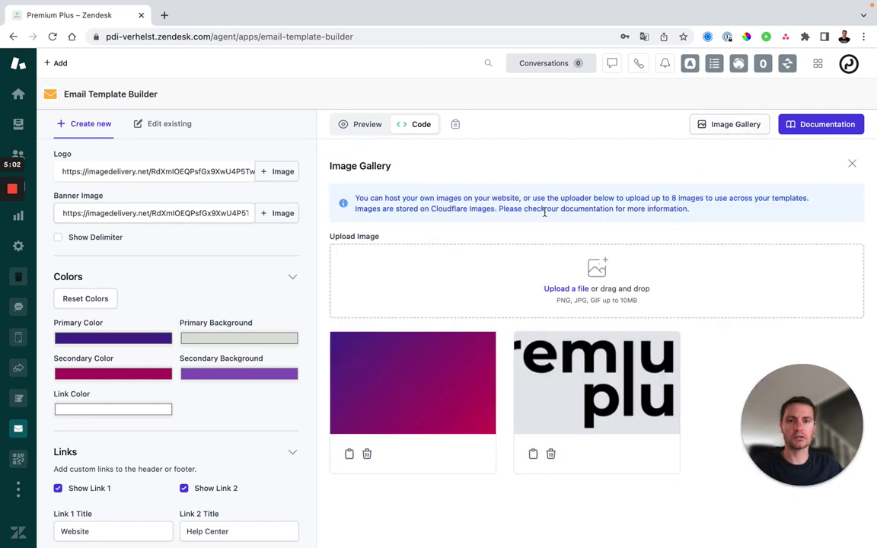
Look over the articles in the Email Template Builder documentation and close the documentation page.
{"action": "left_click", "coordinate": [815, 126]}
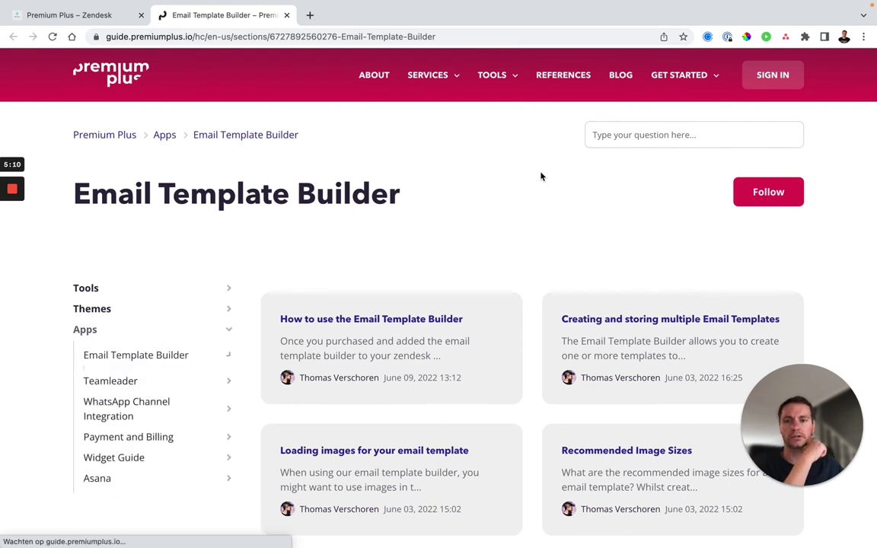
{"action": "scroll", "coordinate": [540, 175], "scroll_direction": "down", "scroll_amount": 3}
{"action": "scroll", "coordinate": [540, 175], "scroll_direction": "down", "scroll_amount": 2}
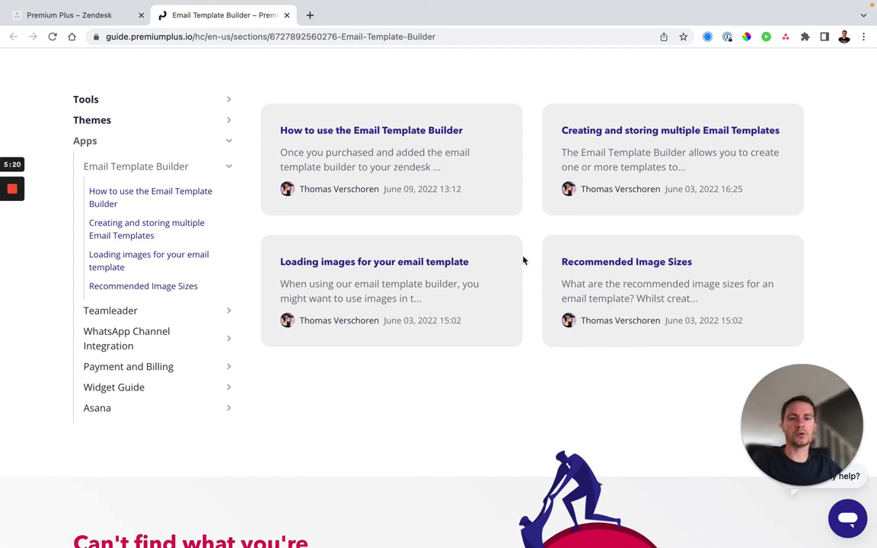
{"action": "scroll", "coordinate": [528, 258], "scroll_direction": "up", "scroll_amount": 3}
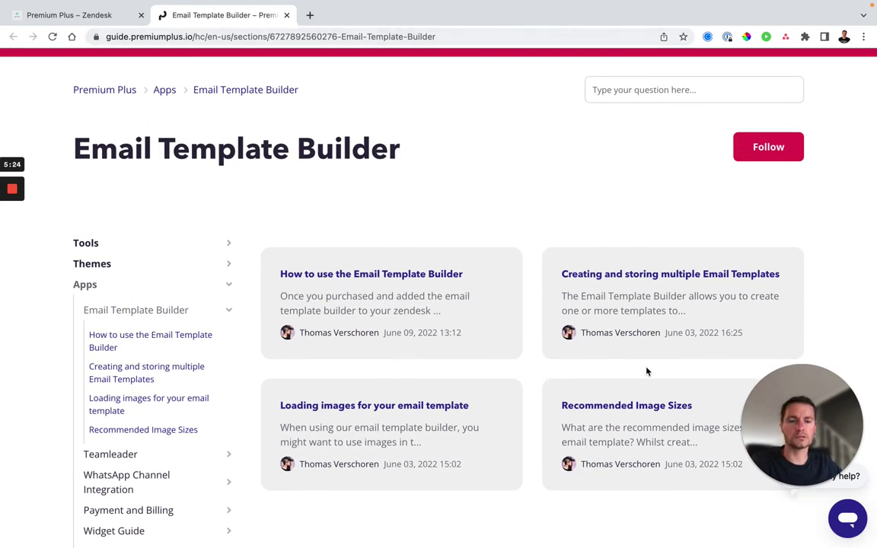
{"action": "left_click", "coordinate": [287, 16]}
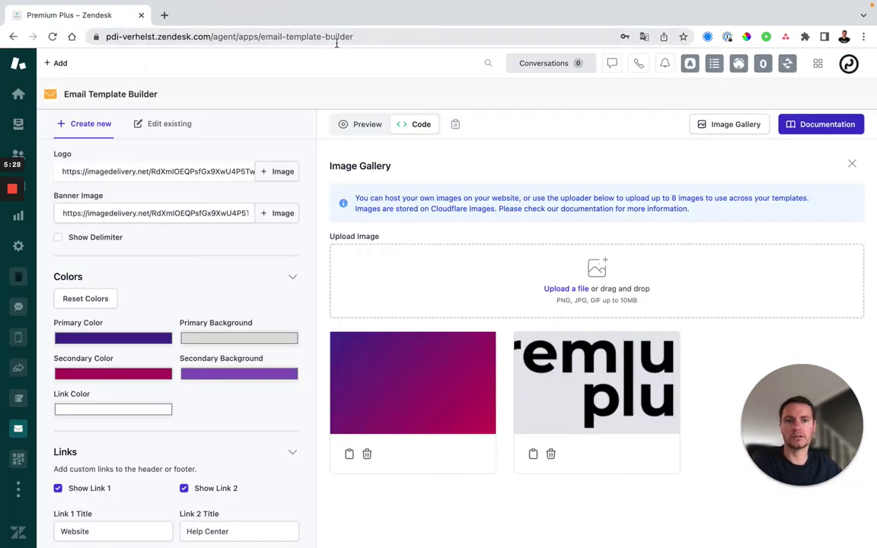
Close the image gallery and review the finished email design in the preview.
{"action": "left_click", "coordinate": [359, 127]}
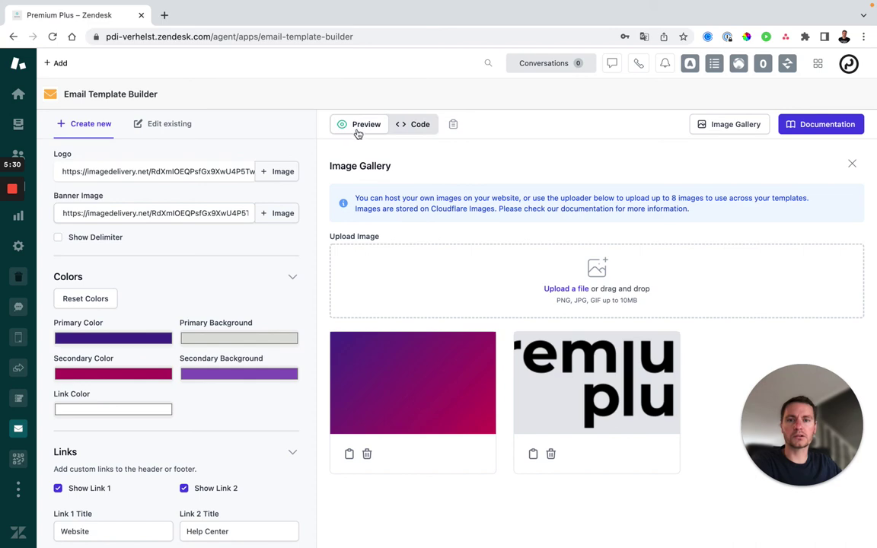
{"action": "left_click", "coordinate": [852, 164]}
{"action": "scroll", "coordinate": [368, 312], "scroll_direction": "down", "scroll_amount": 3}
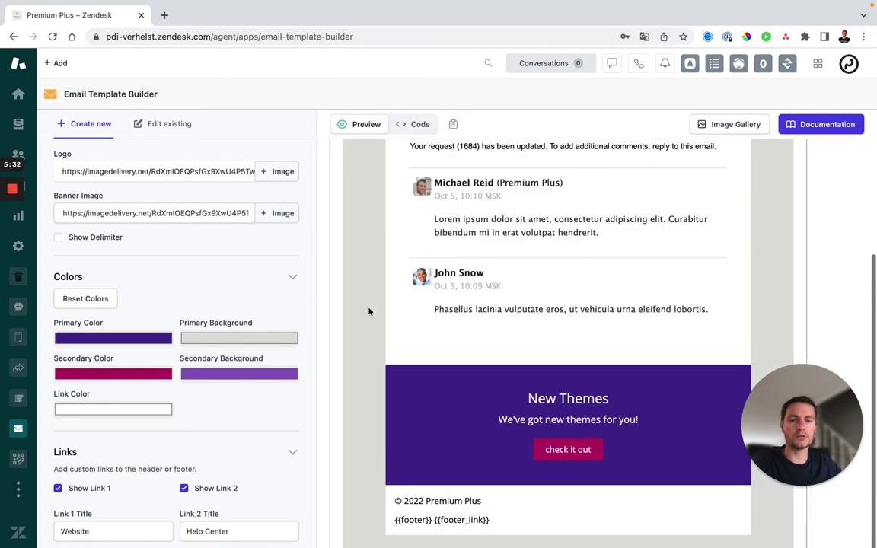
{"action": "scroll", "coordinate": [369, 311], "scroll_direction": "up", "scroll_amount": 3}
{"action": "scroll", "coordinate": [367, 309], "scroll_direction": "down", "scroll_amount": 3}
{"action": "scroll", "coordinate": [362, 311], "scroll_direction": "up", "scroll_amount": 3}
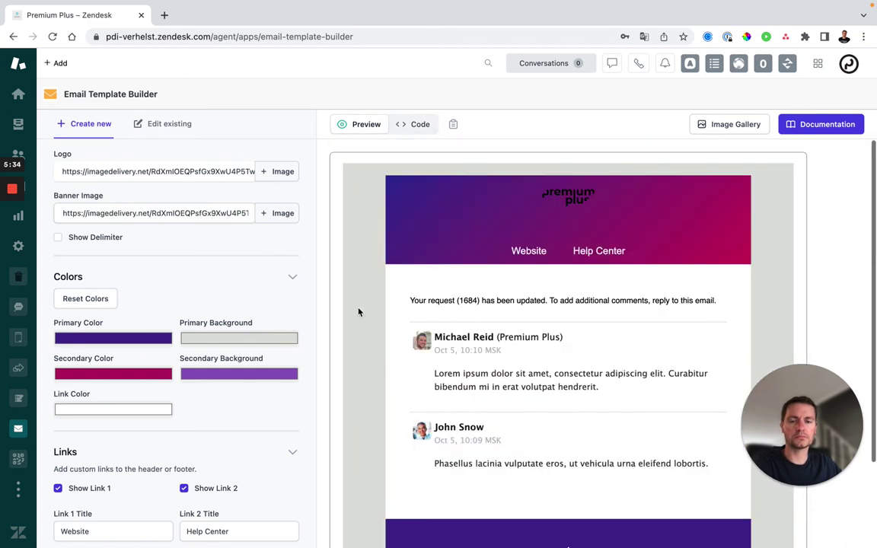
Copy the template code to the clipboard and open the Email channel settings in Zendesk Admin Centre.
{"action": "left_click", "coordinate": [453, 127]}
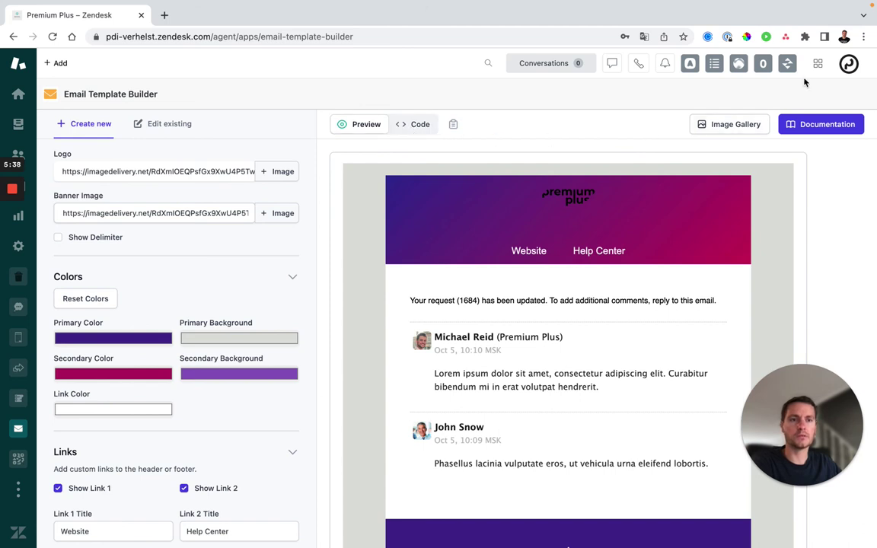
{"action": "left_click", "coordinate": [818, 63]}
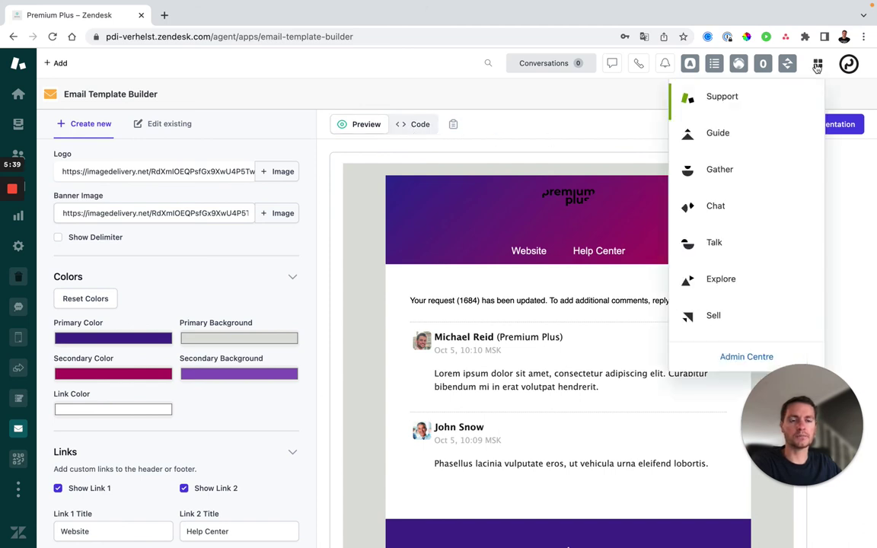
{"action": "left_click", "coordinate": [732, 357]}
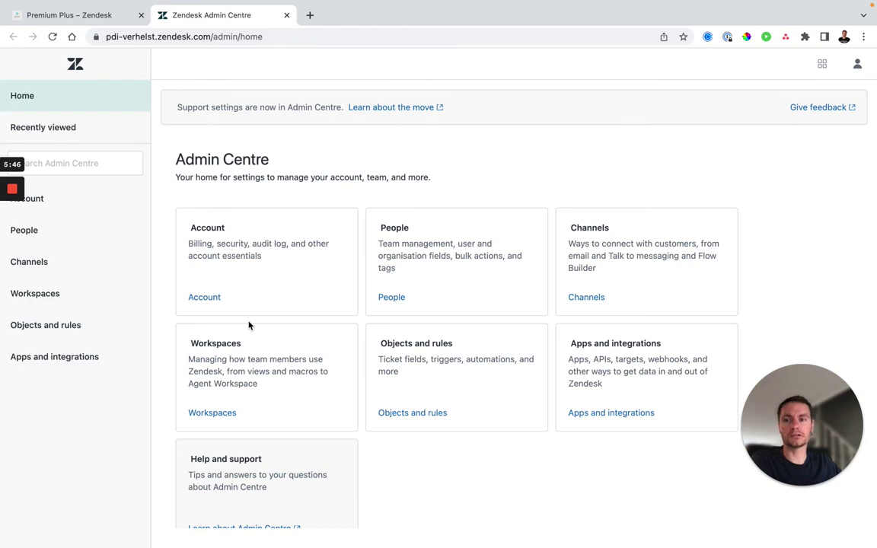
{"action": "left_click", "coordinate": [63, 264]}
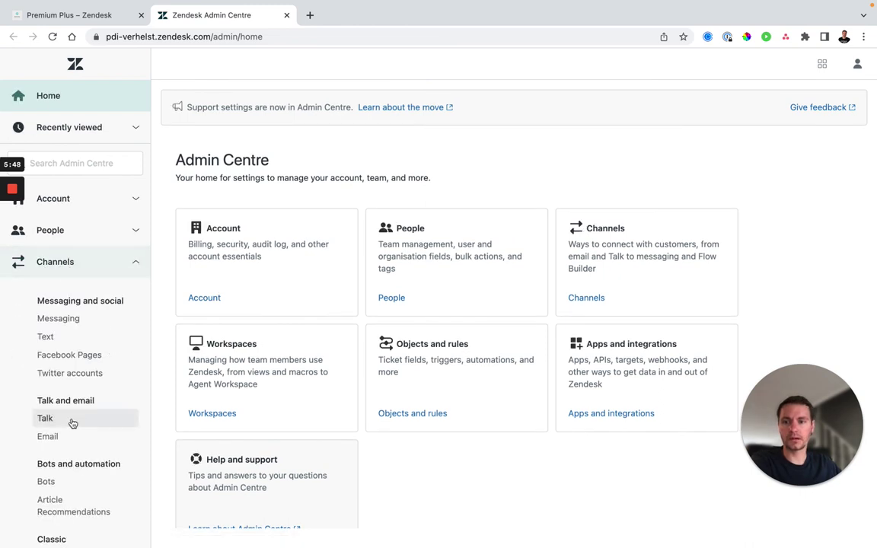
{"action": "key", "text": "super+1"}
{"action": "left_click", "coordinate": [55, 441]}
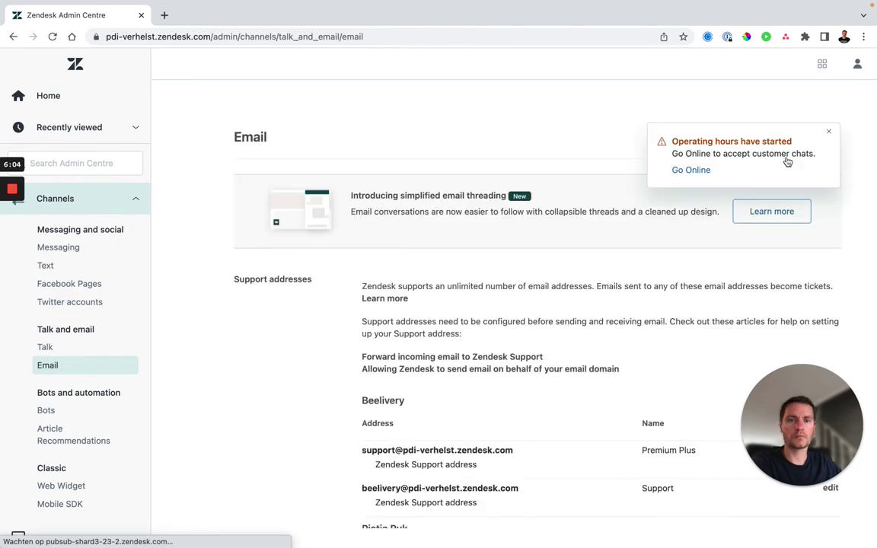
Replace the entire HTML template in the email settings with the copied template code.
{"action": "scroll", "coordinate": [489, 293], "scroll_direction": "down", "scroll_amount": 15}
{"action": "scroll", "coordinate": [489, 294], "scroll_direction": "down", "scroll_amount": 7}
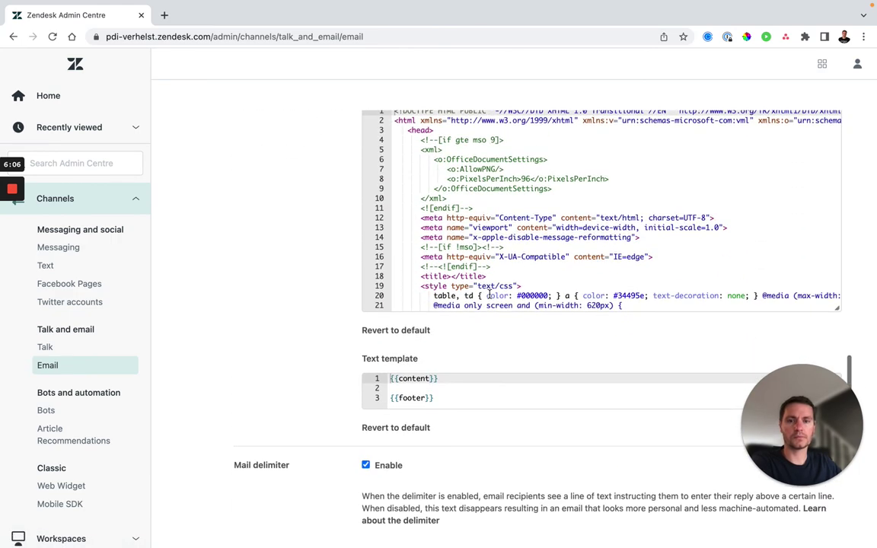
{"action": "scroll", "coordinate": [490, 290], "scroll_direction": "up", "scroll_amount": 2}
{"action": "scroll", "coordinate": [490, 290], "scroll_direction": "up", "scroll_amount": 1}
{"action": "left_click", "coordinate": [482, 288]}
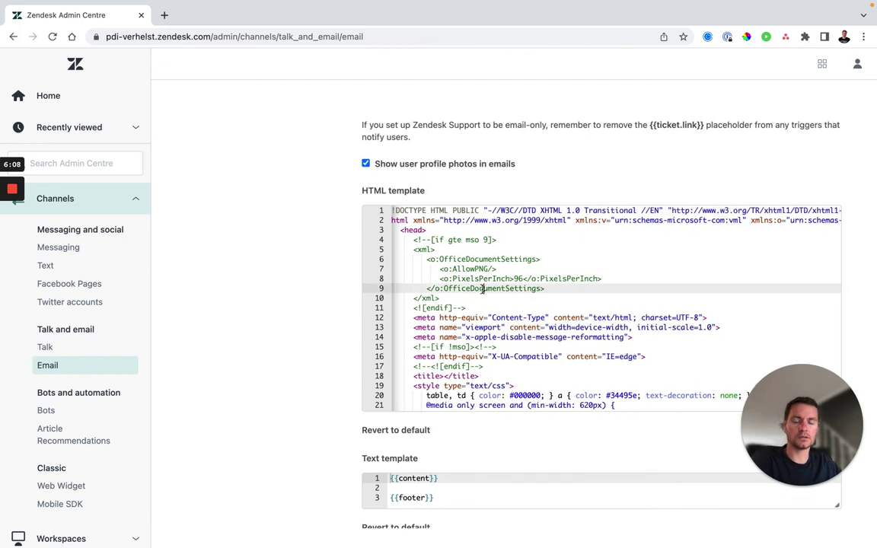
{"action": "key", "text": "super+a"}
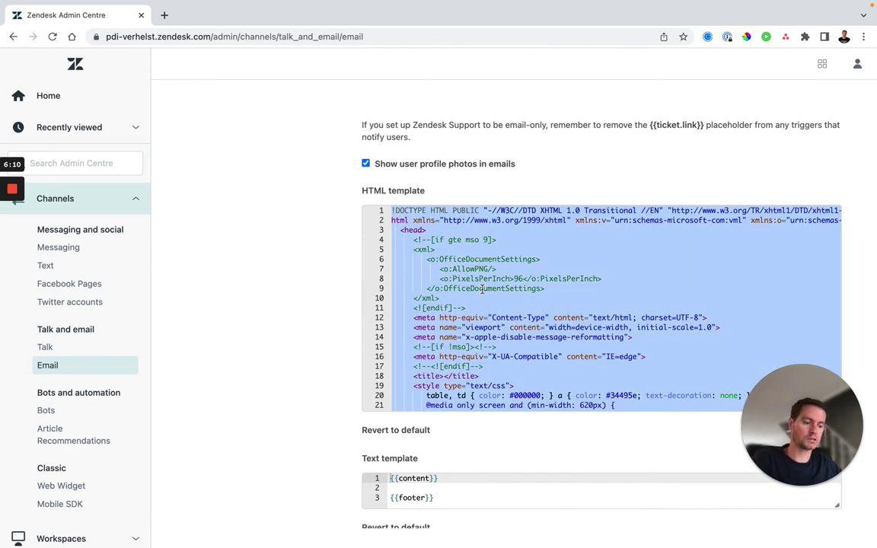
{"action": "key", "text": "BackSpace"}
{"action": "key", "text": "super+v"}
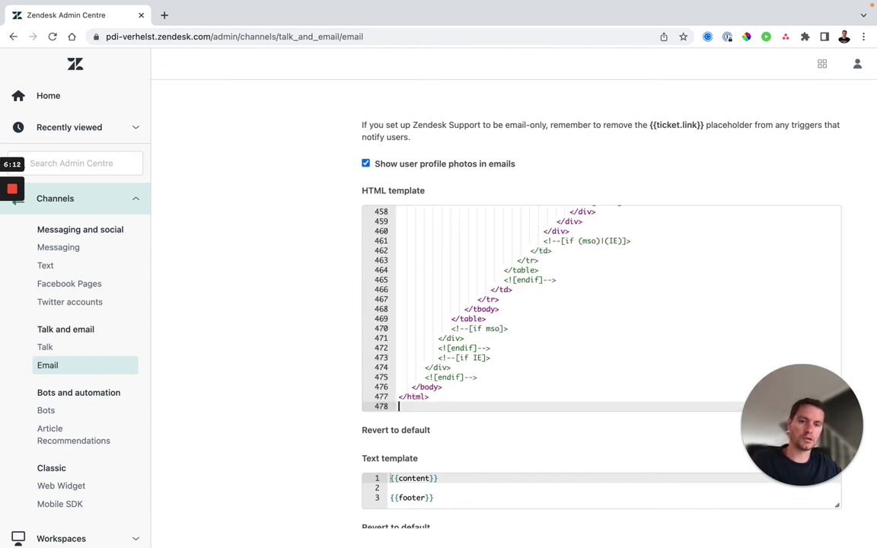
Save the email channel settings with the new HTML template.
{"action": "scroll", "coordinate": [457, 290], "scroll_direction": "down", "scroll_amount": 5}
{"action": "scroll", "coordinate": [458, 290], "scroll_direction": "down", "scroll_amount": 8}
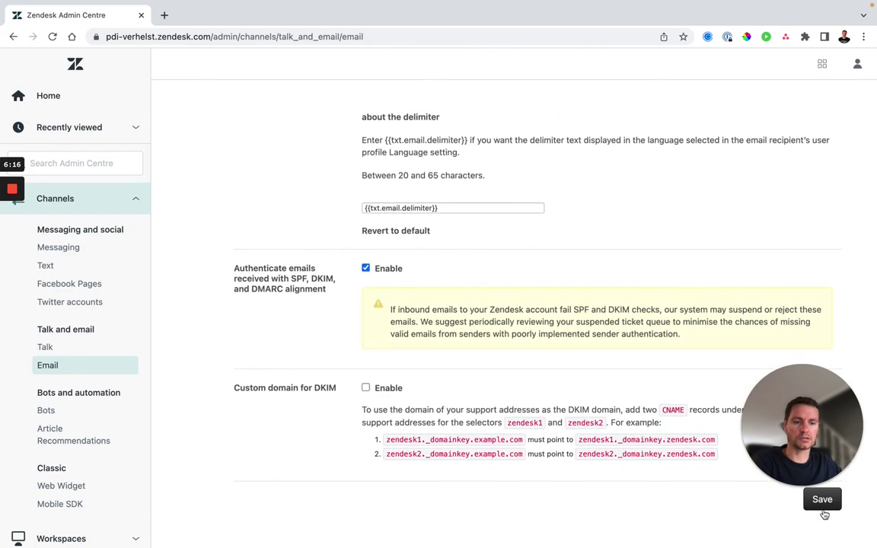
{"action": "left_click", "coordinate": [822, 501]}
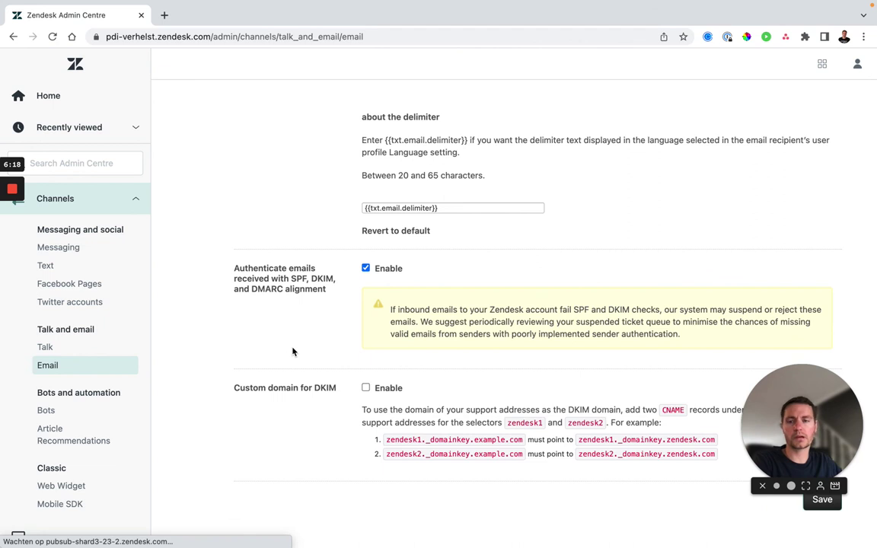
{"action": "scroll", "coordinate": [292, 351], "scroll_direction": "down", "scroll_amount": 3}
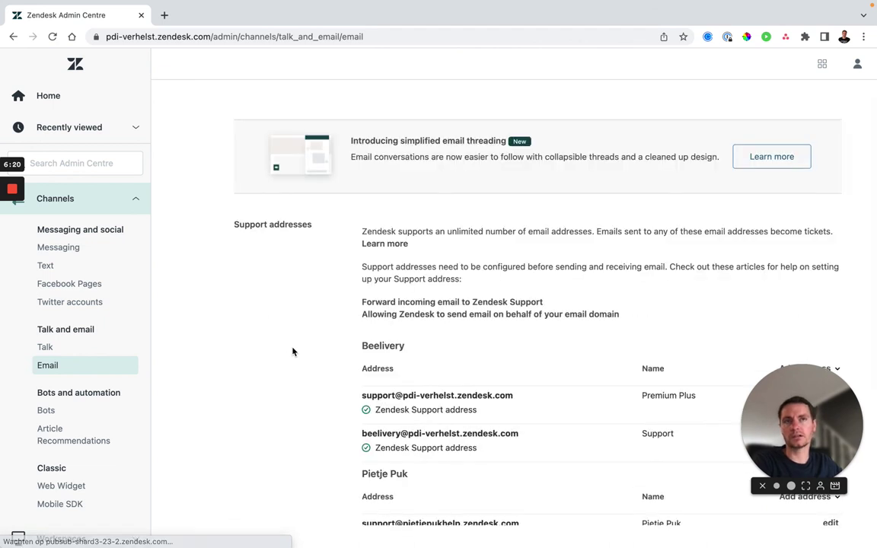